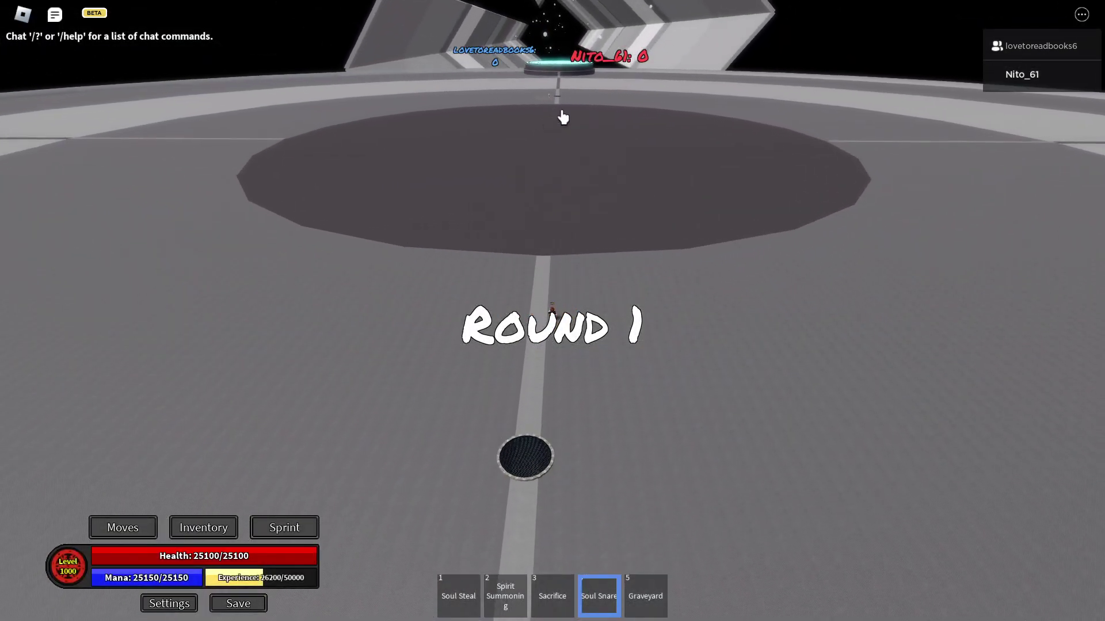
Step: Cast Soul Steal (slot 1) at the opponent as Round 1 begins
key(1)
click(556, 247)
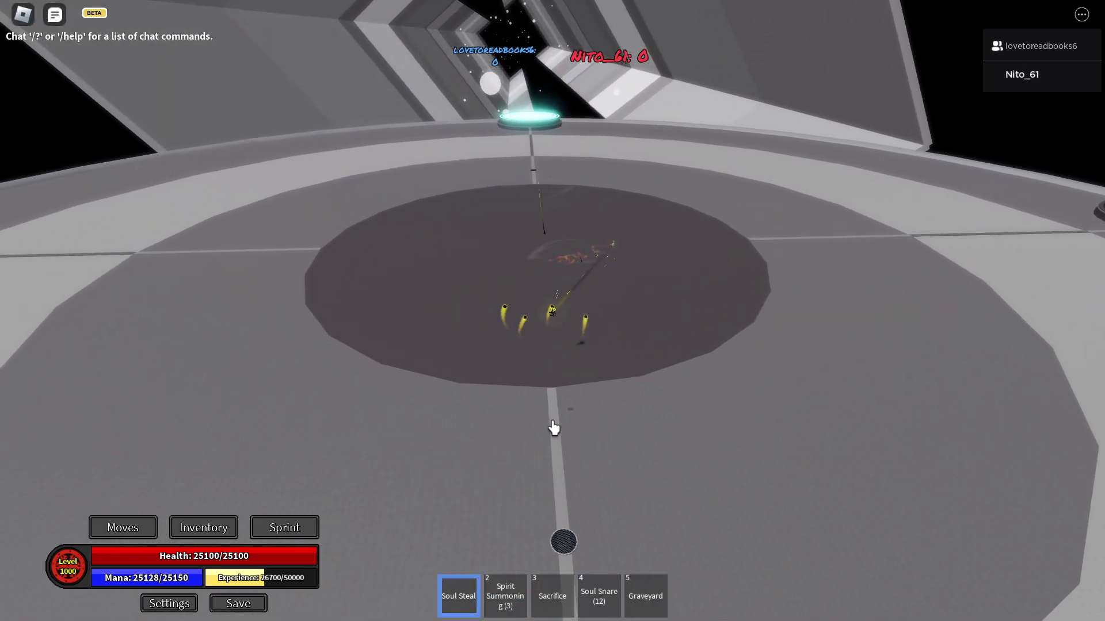
scroll(647, 385, down, 2)
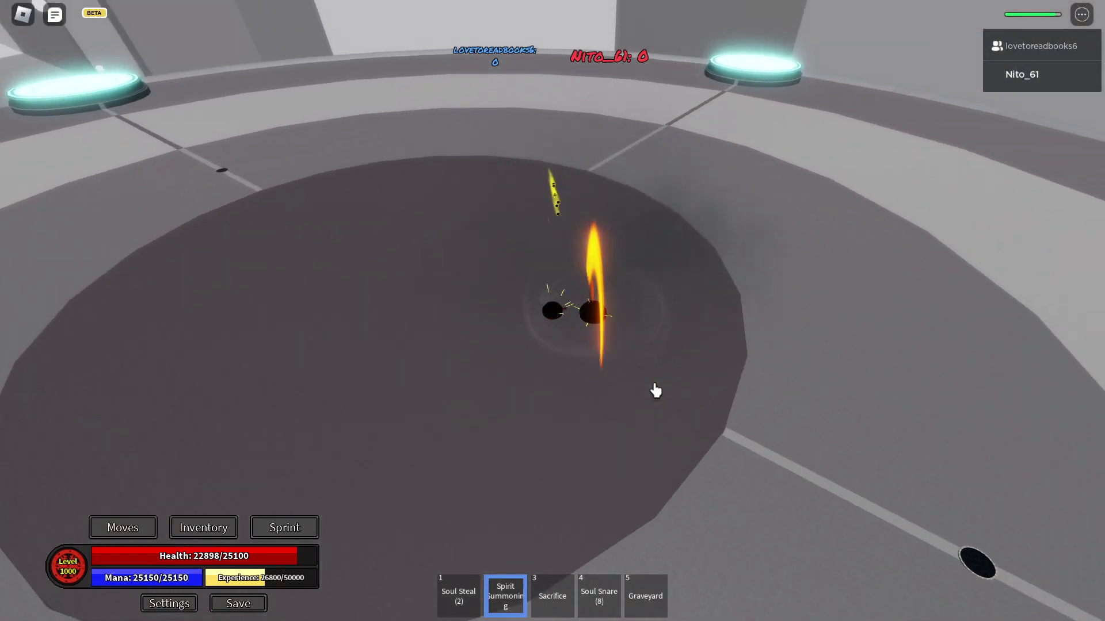
Step: Fire a huge yellow beam, then cycle Soul Steal, Sacrifice, Soul Snare and Spirit Summoning
click(655, 390)
key(1)
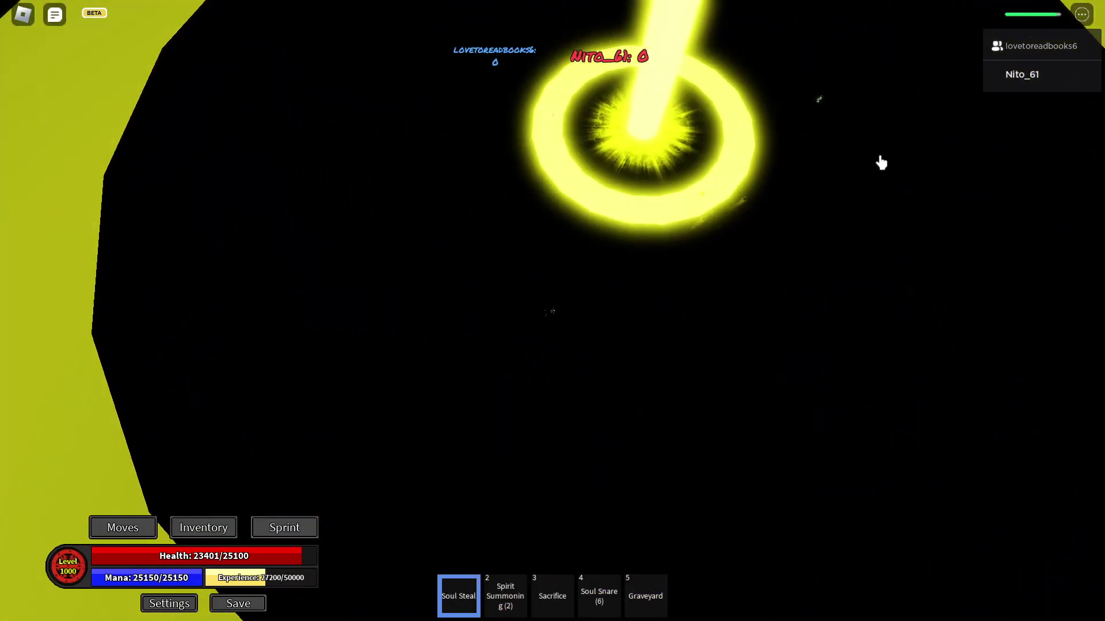
key(3)
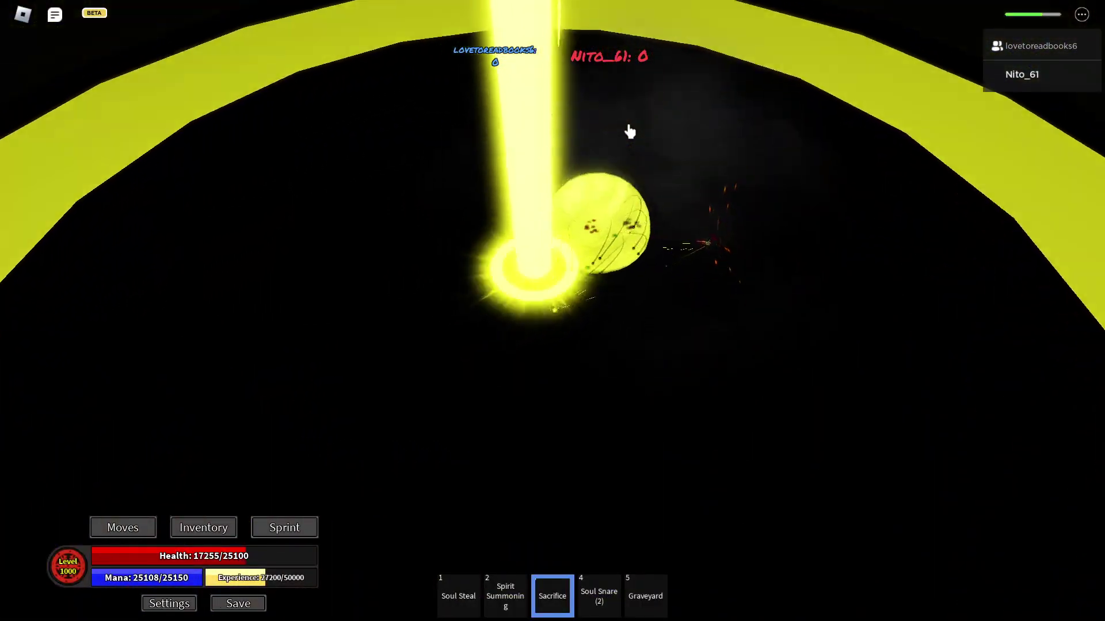
key(4)
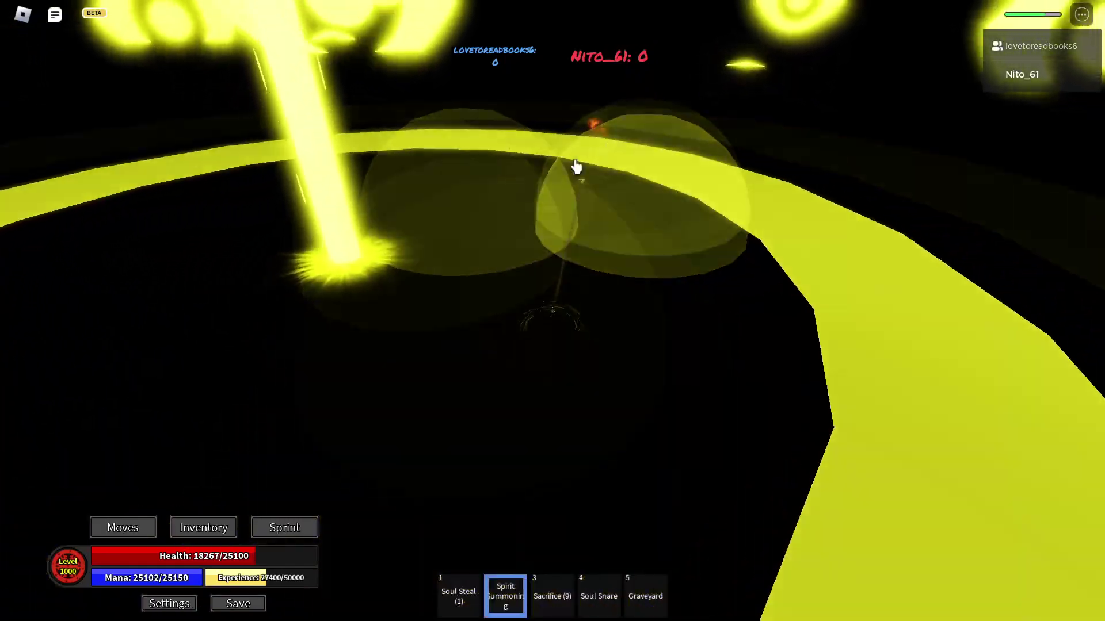
key(1)
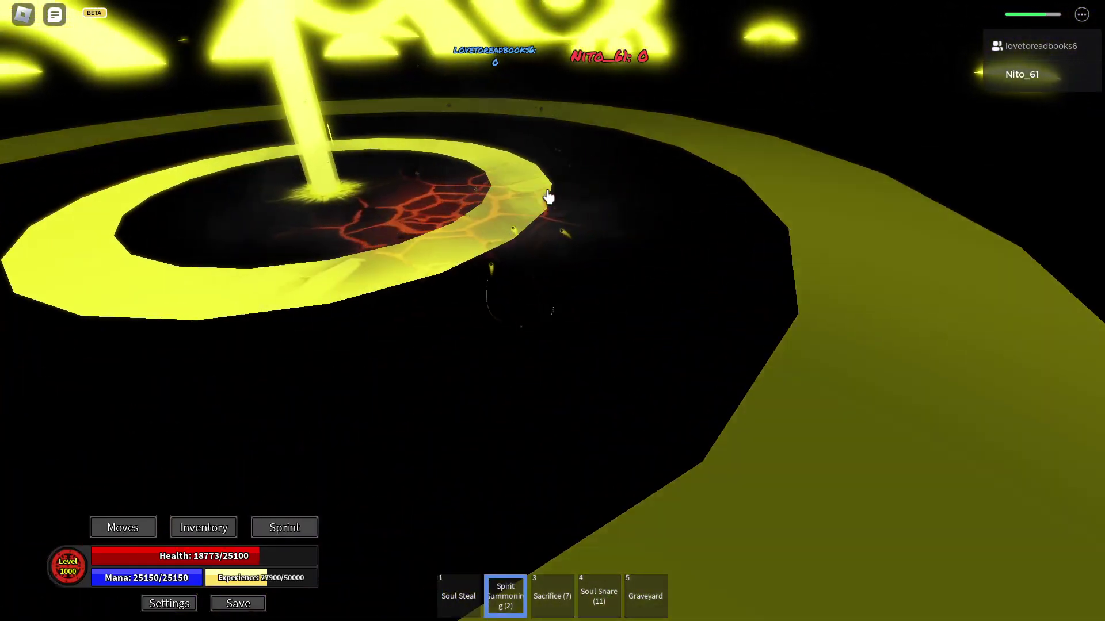
key(2)
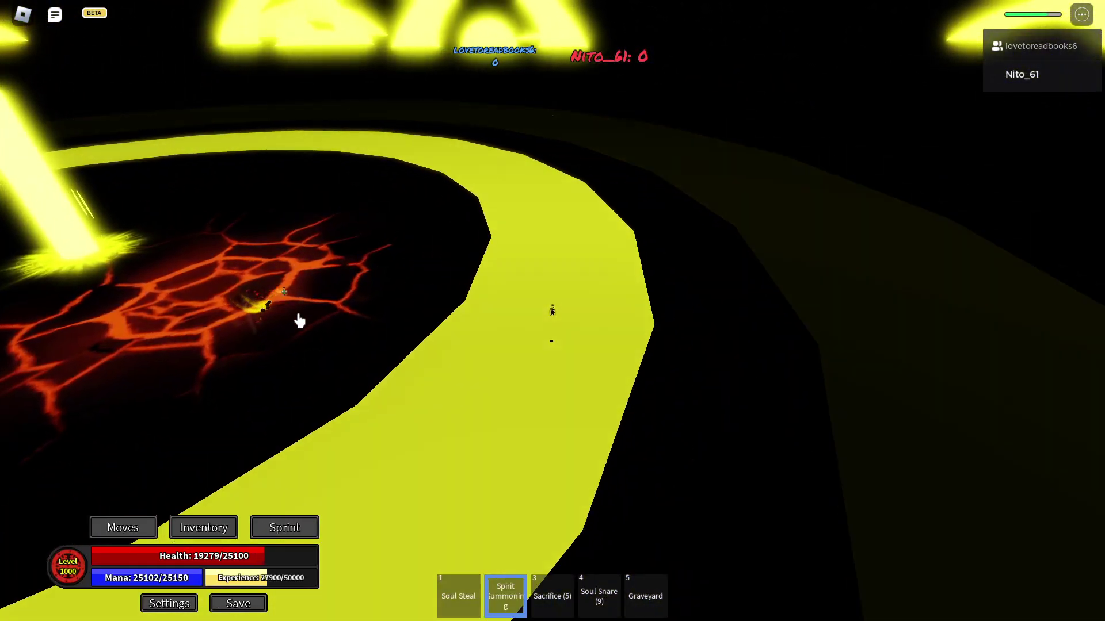
key(1)
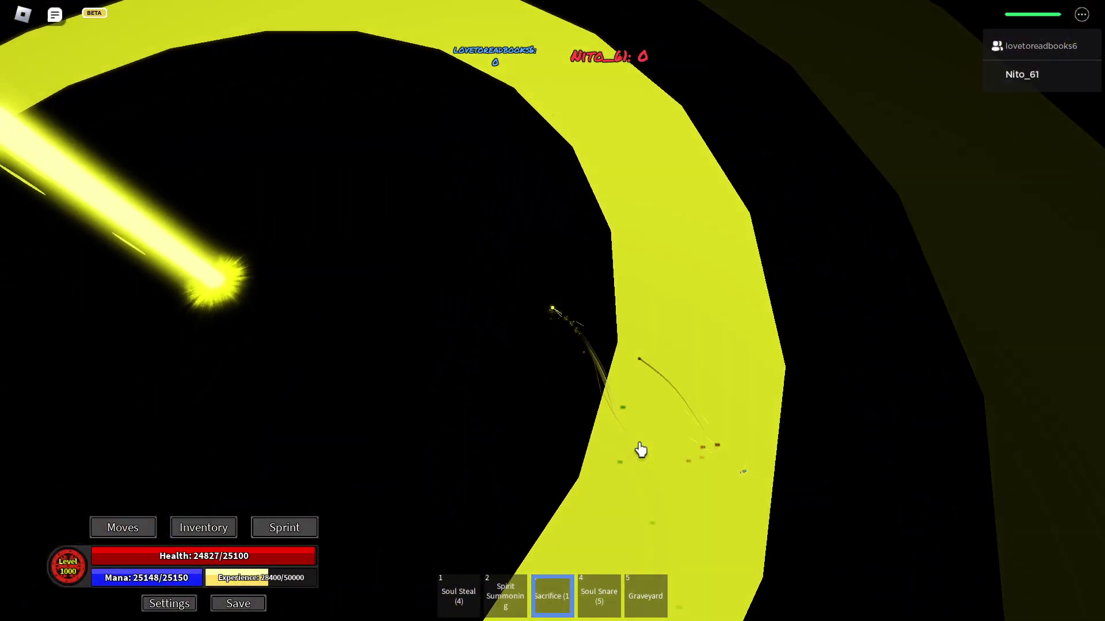
key(3)
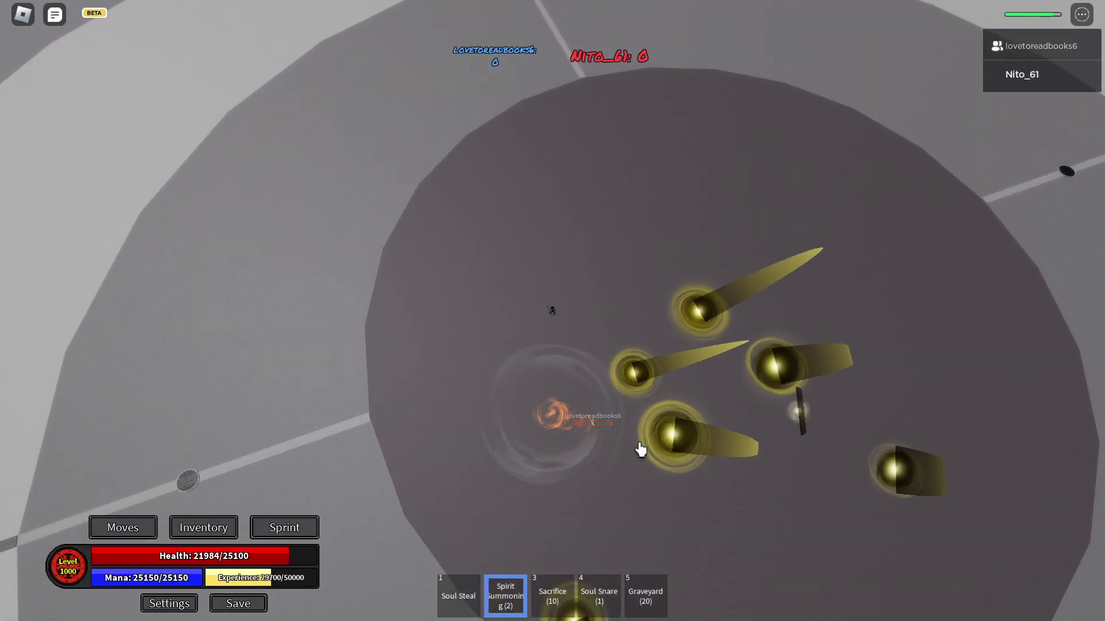
Step: Fire Soul Snare, Spirit Summoning and Soul Steal at the opponent across the arena
key(4)
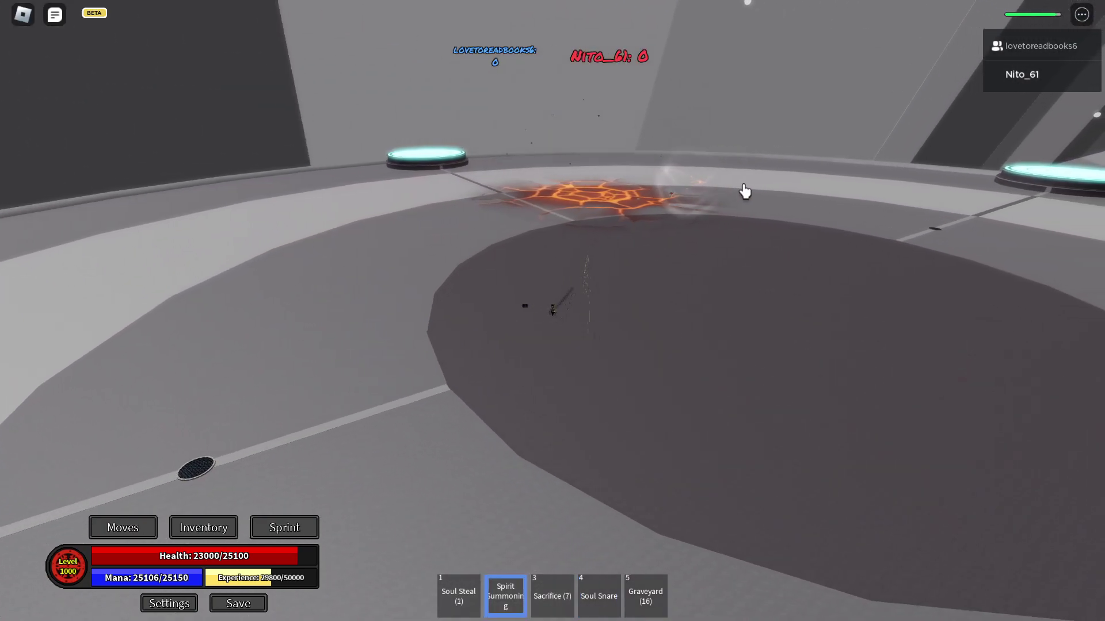
click(513, 308)
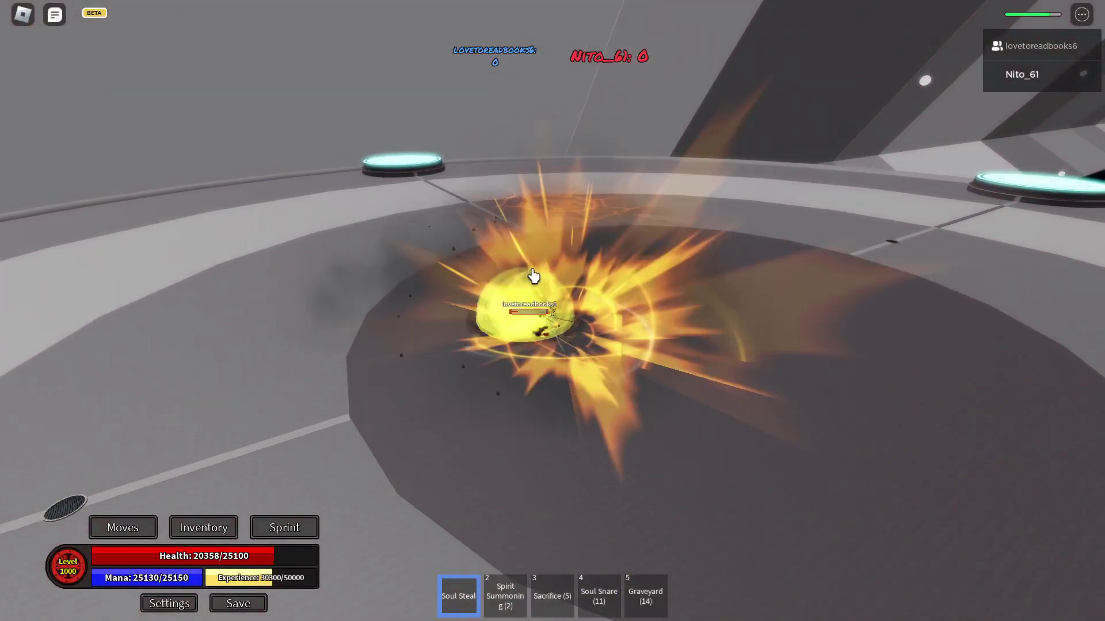
key(2)
click(570, 371)
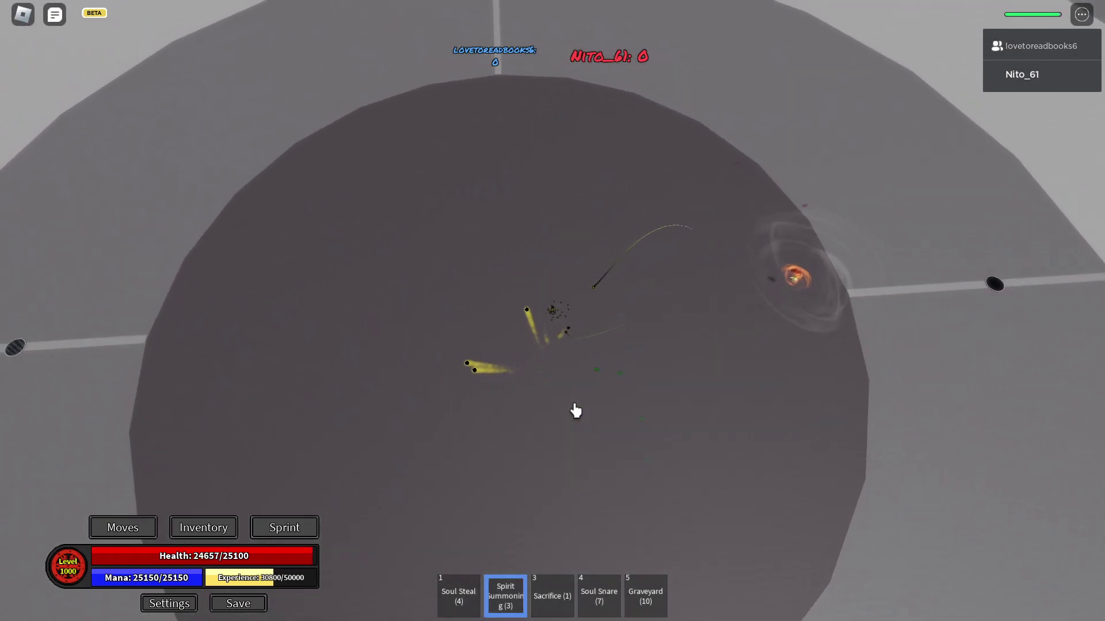
scroll(576, 411, down, 3)
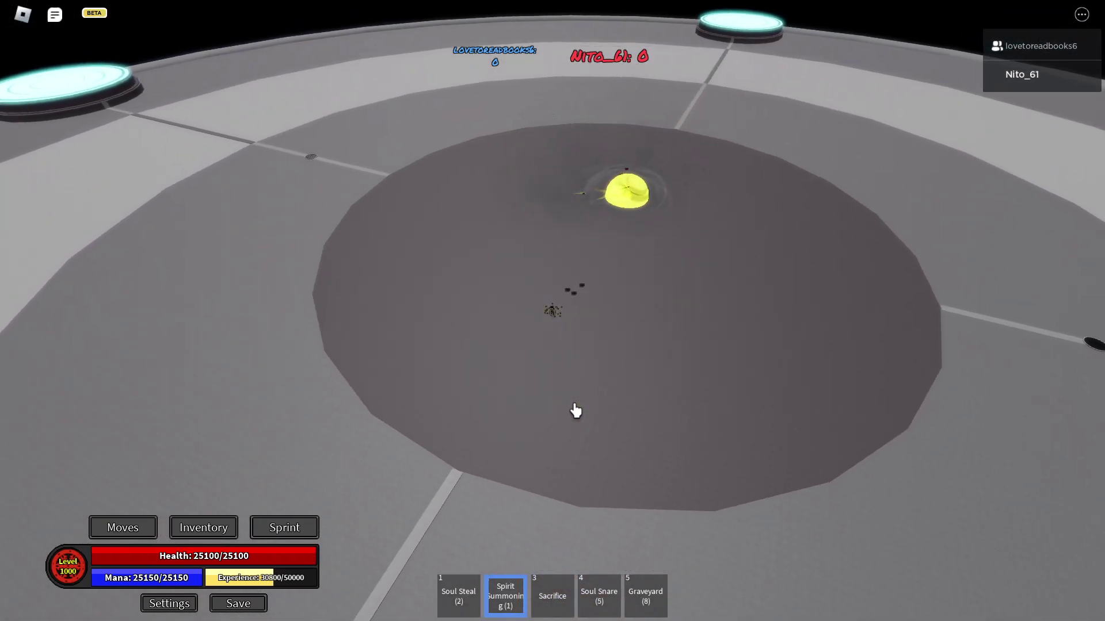
key(1)
click(497, 301)
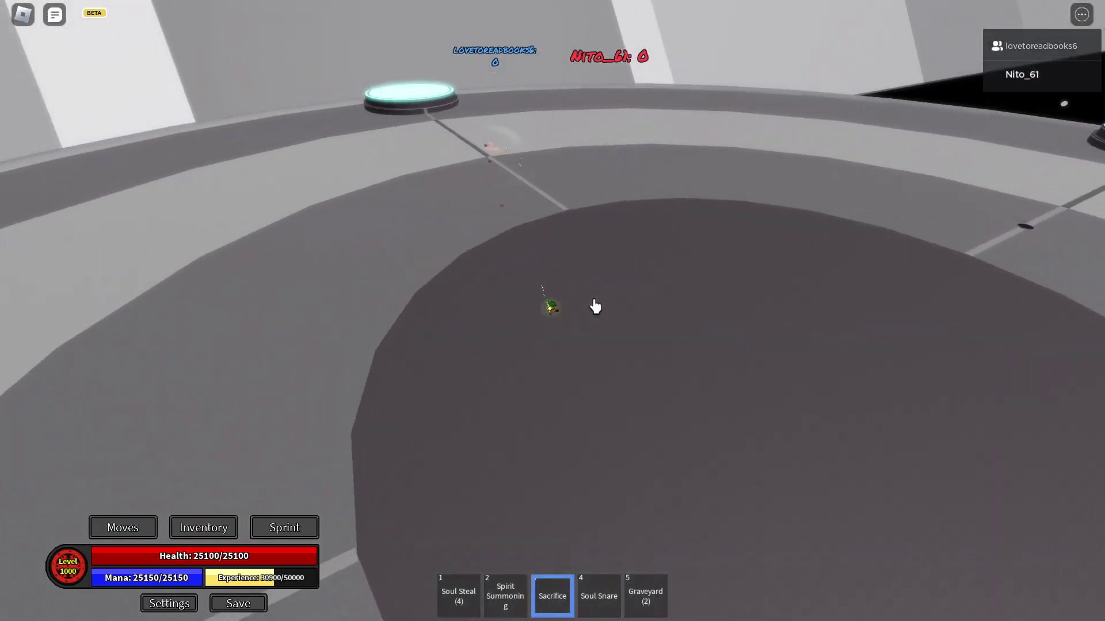
click(763, 305)
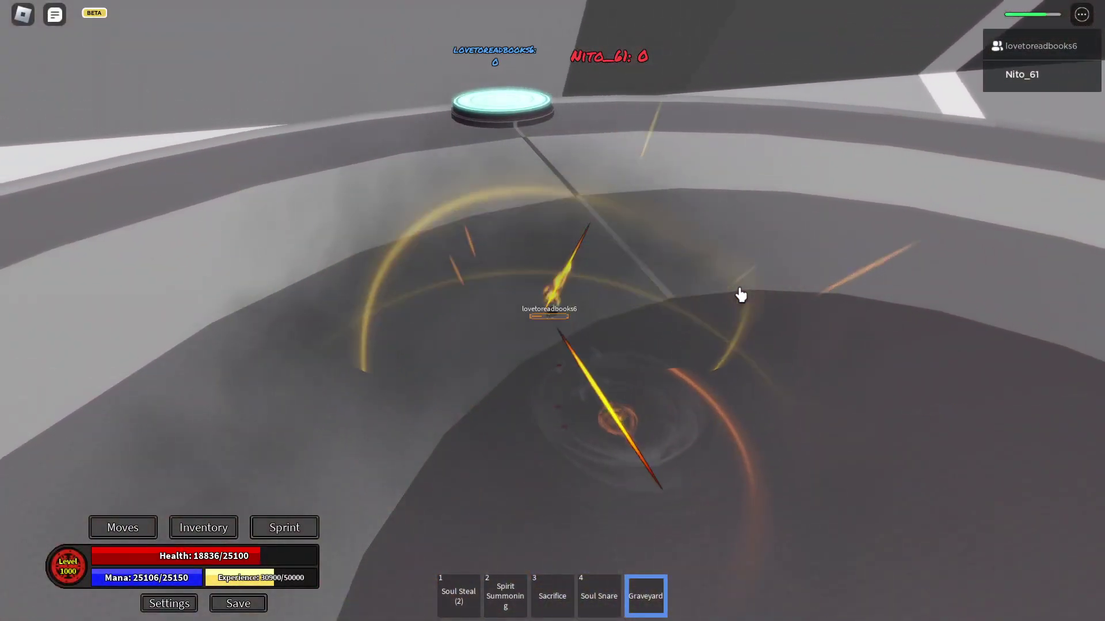
Step: Hit the opponent with a massive yellow beam, Soul Steal and Soul Snare
key(3)
key(4)
click(746, 294)
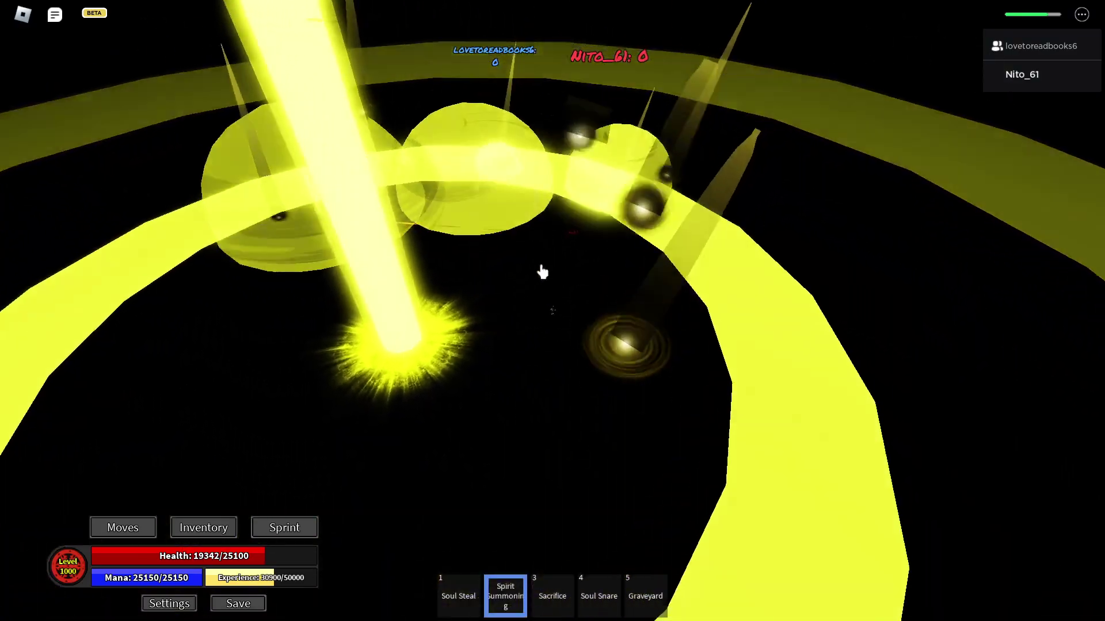
key(1)
click(426, 218)
key(4)
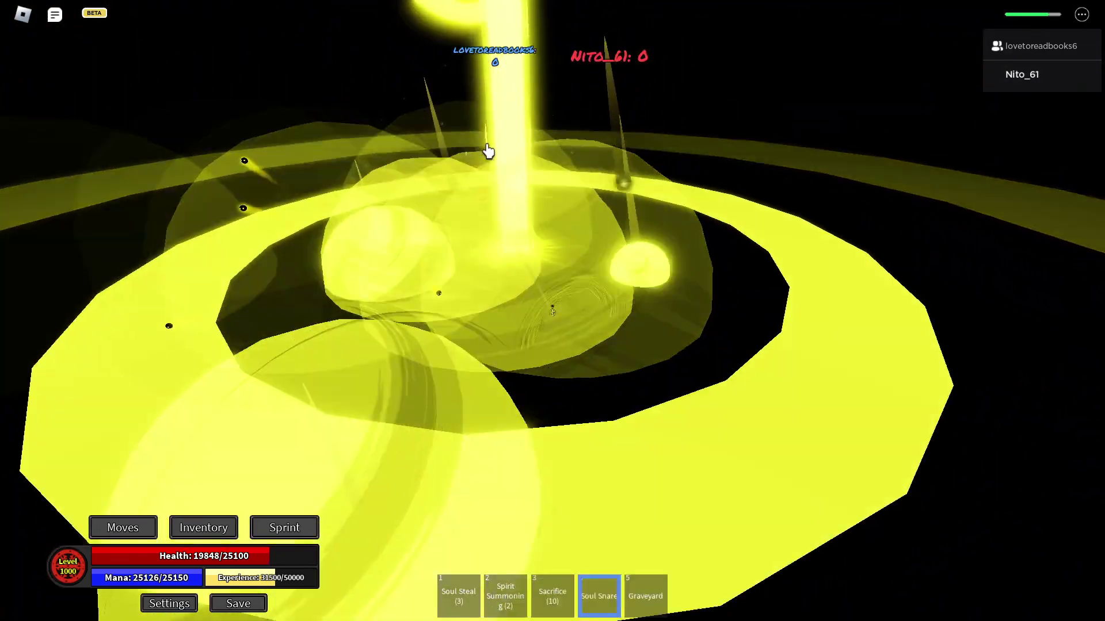
click(487, 151)
key(1)
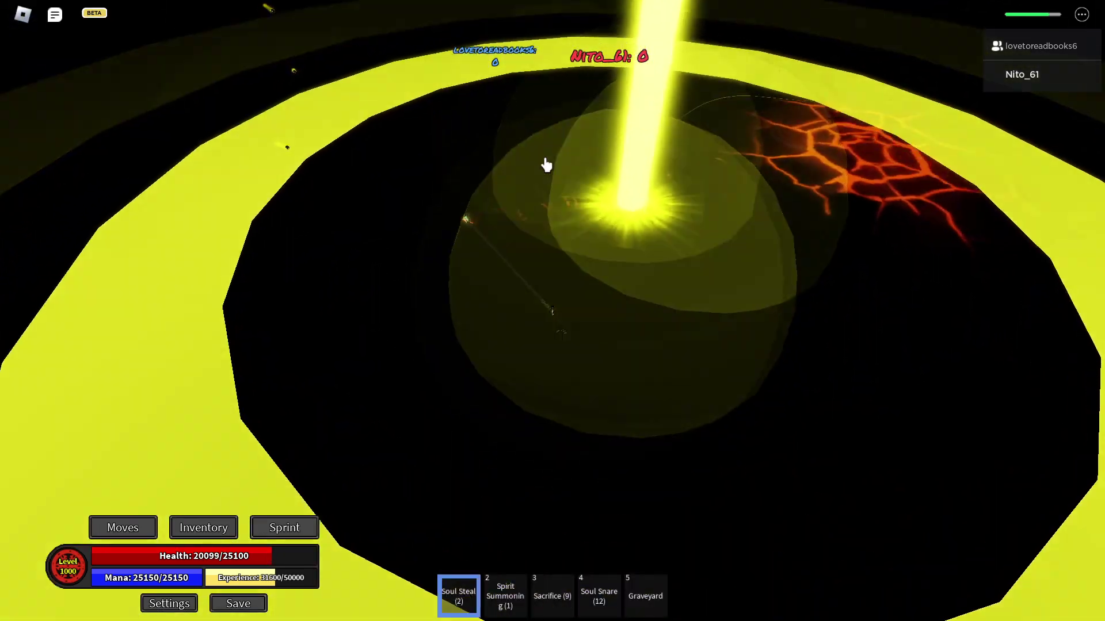
Step: Cast Spirit Summoning and Soul Steal, then rain Graveyard projectiles on the opponent
key(2)
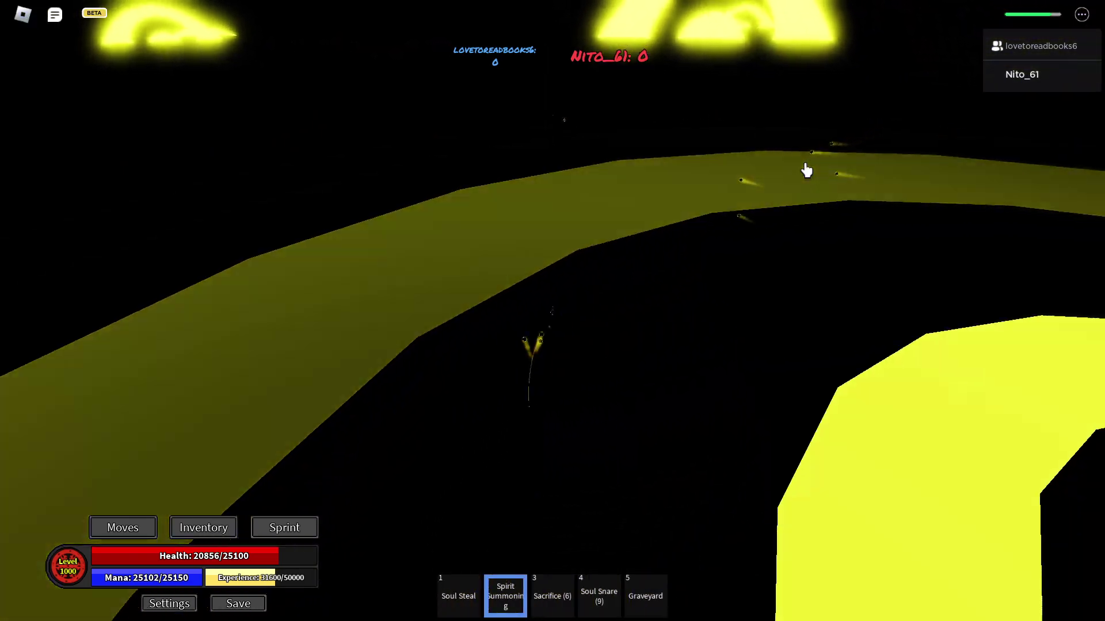
click(805, 170)
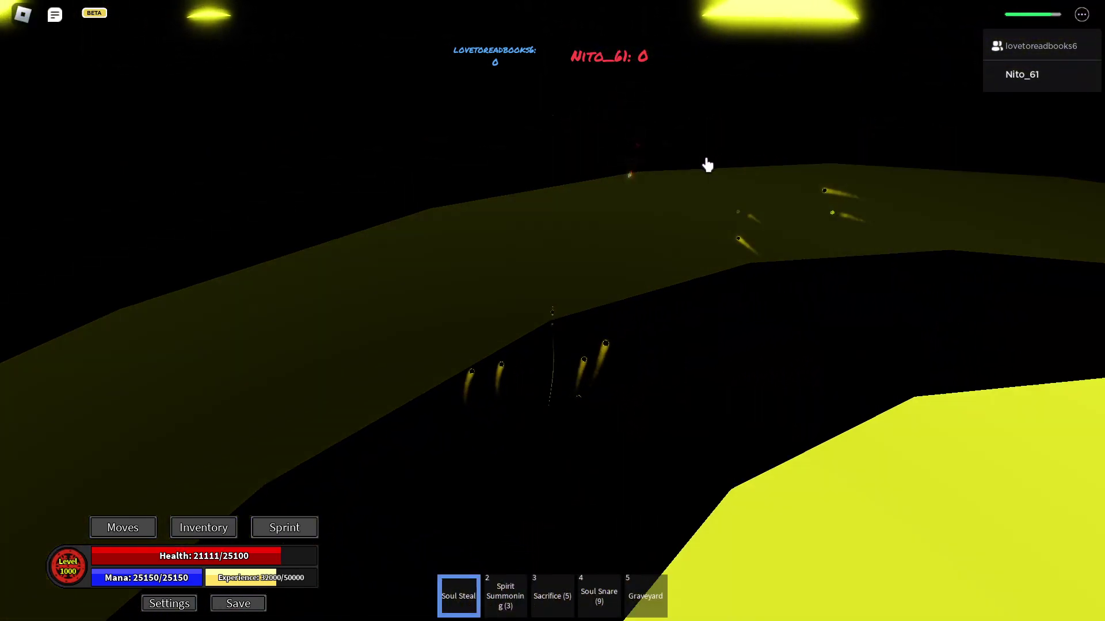
key(1)
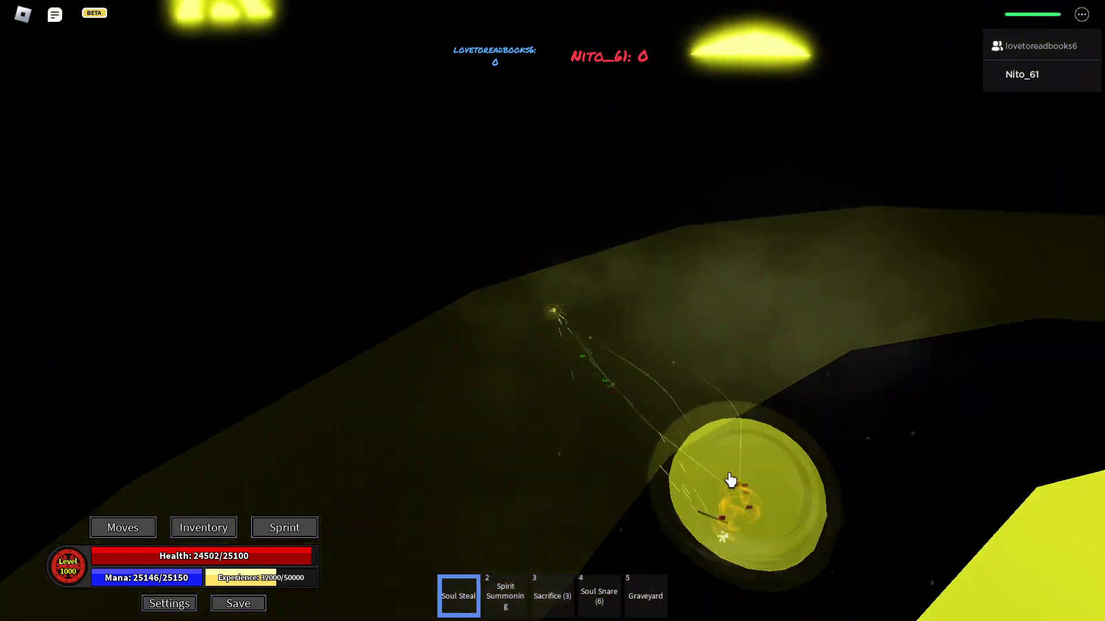
click(730, 480)
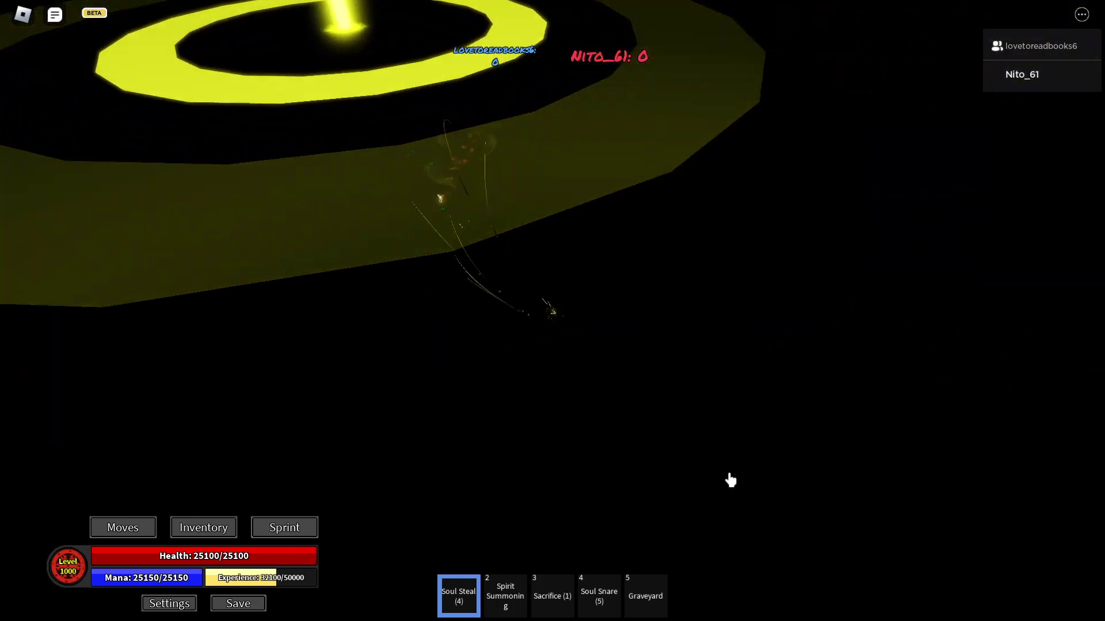
key(2)
key(1)
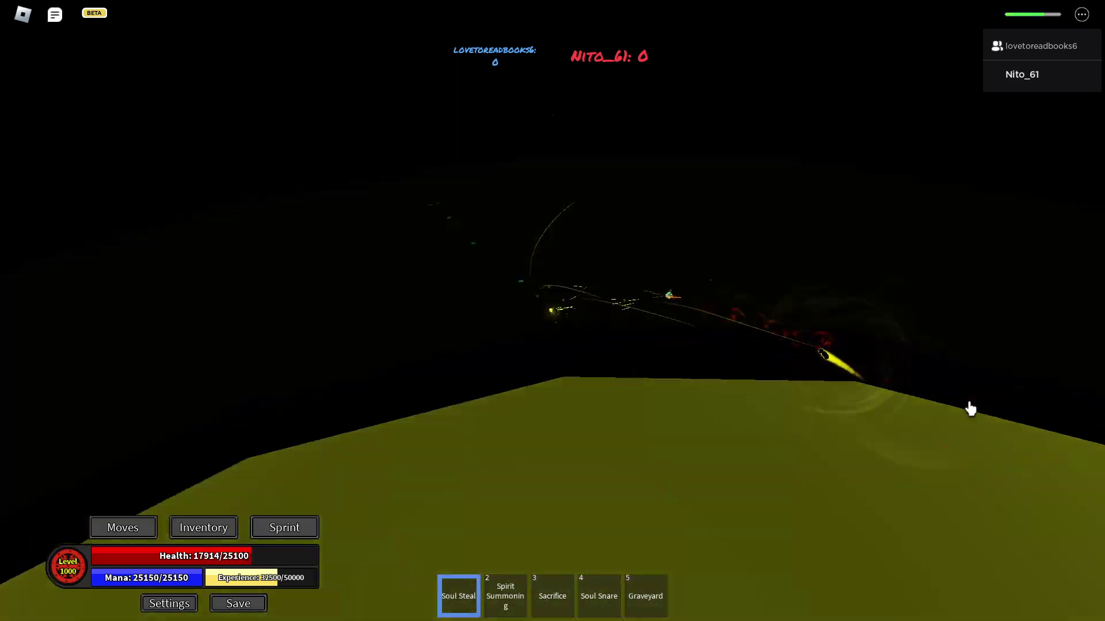
click(970, 409)
key(3)
key(4)
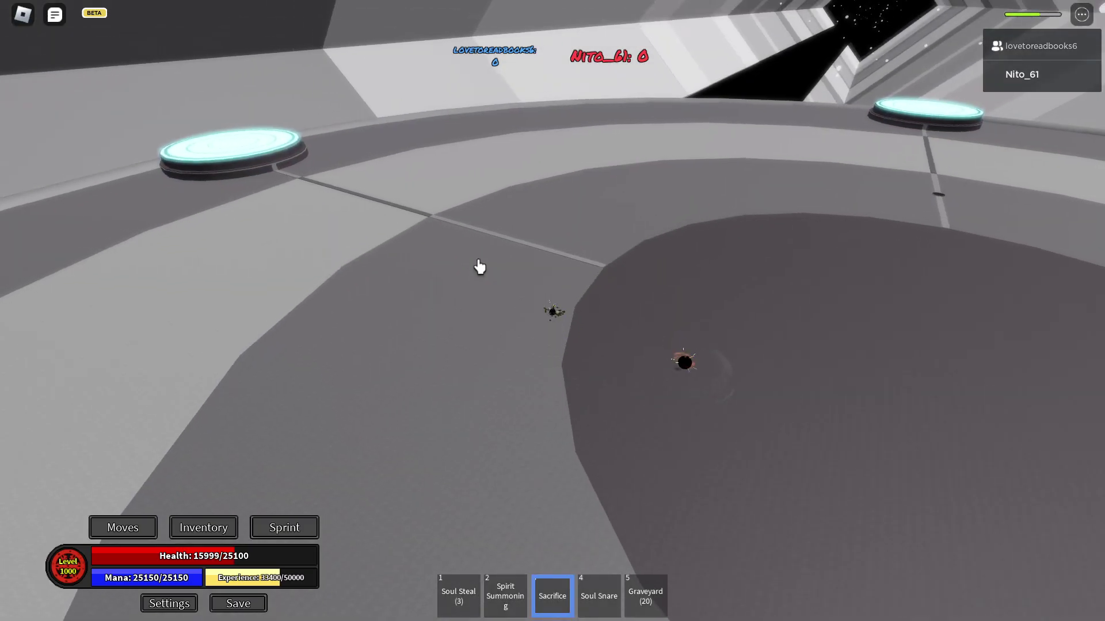
click(480, 267)
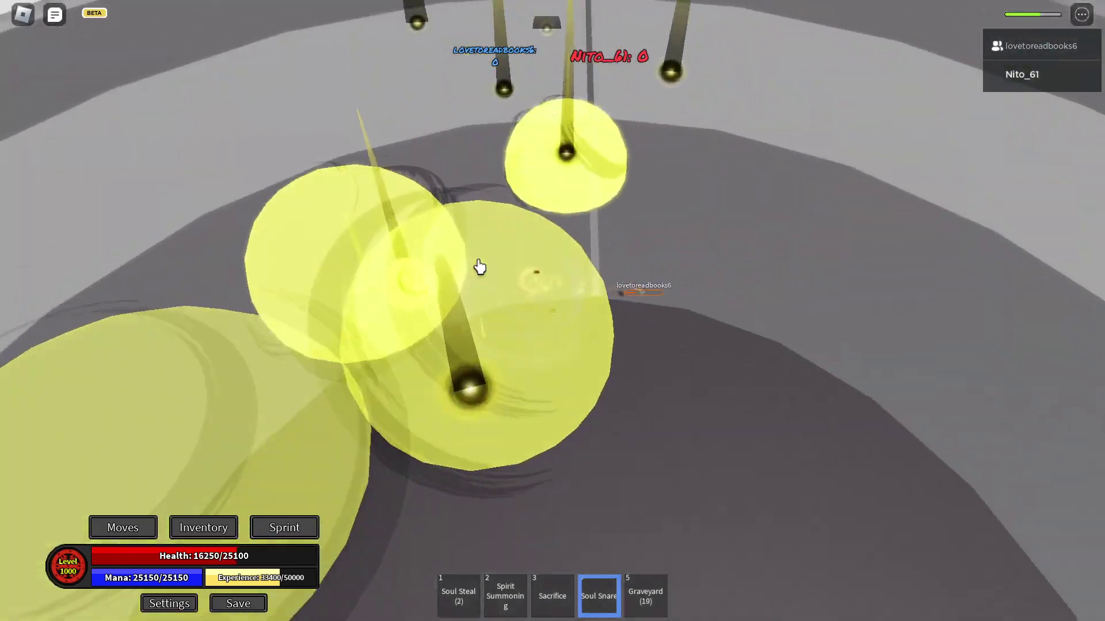
Step: Hit the opponent with Soul Snare, Sacrifice and Soul Steal
click(481, 267)
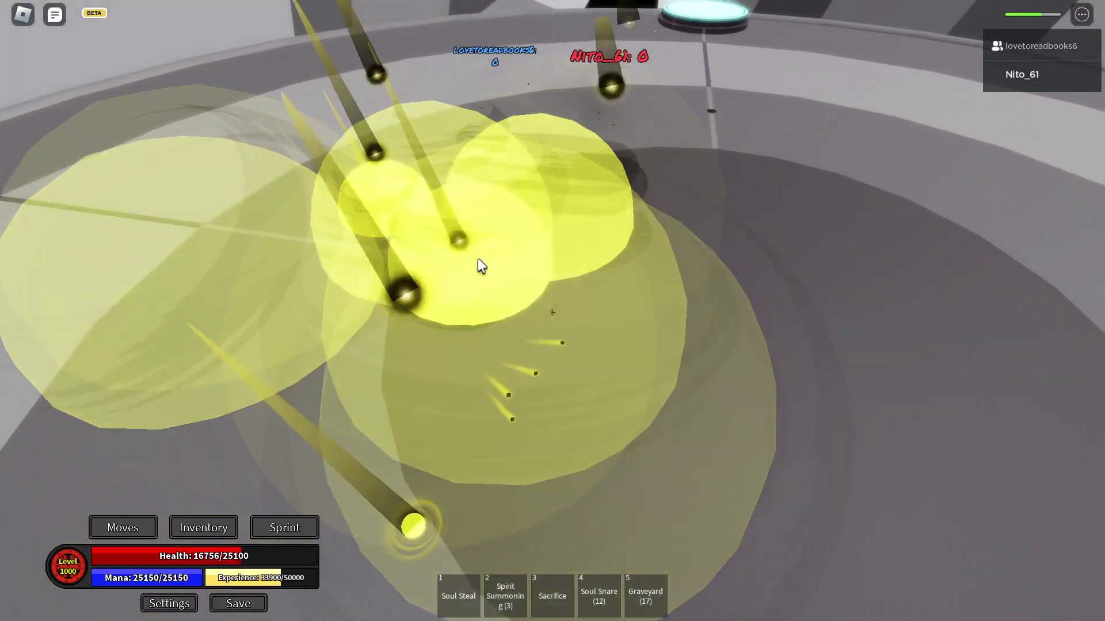
key(3)
click(480, 266)
key(2)
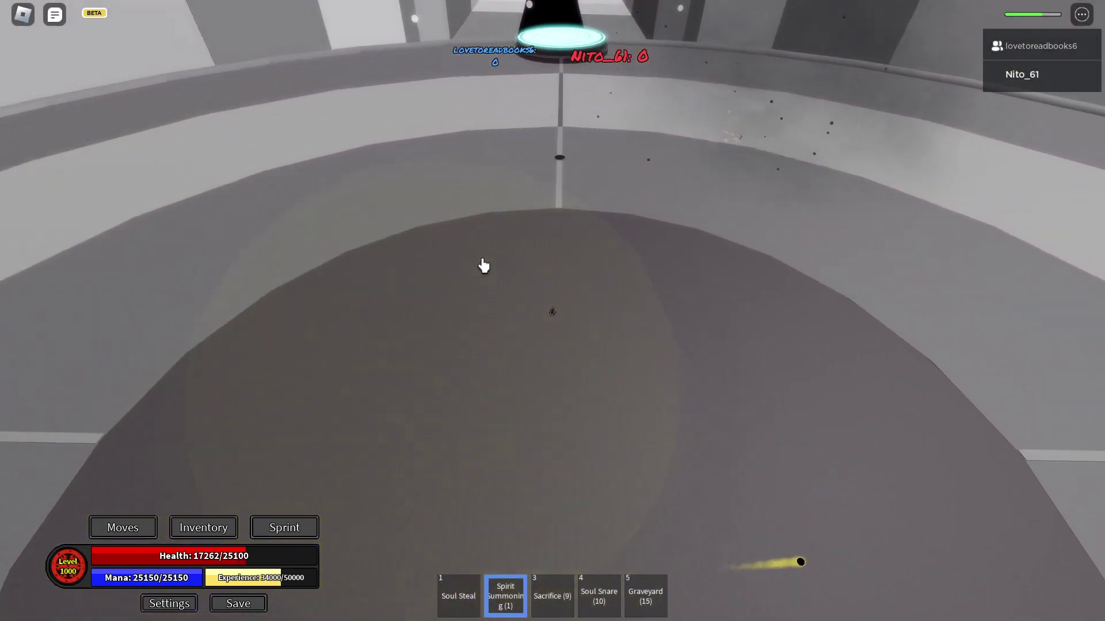
key(1)
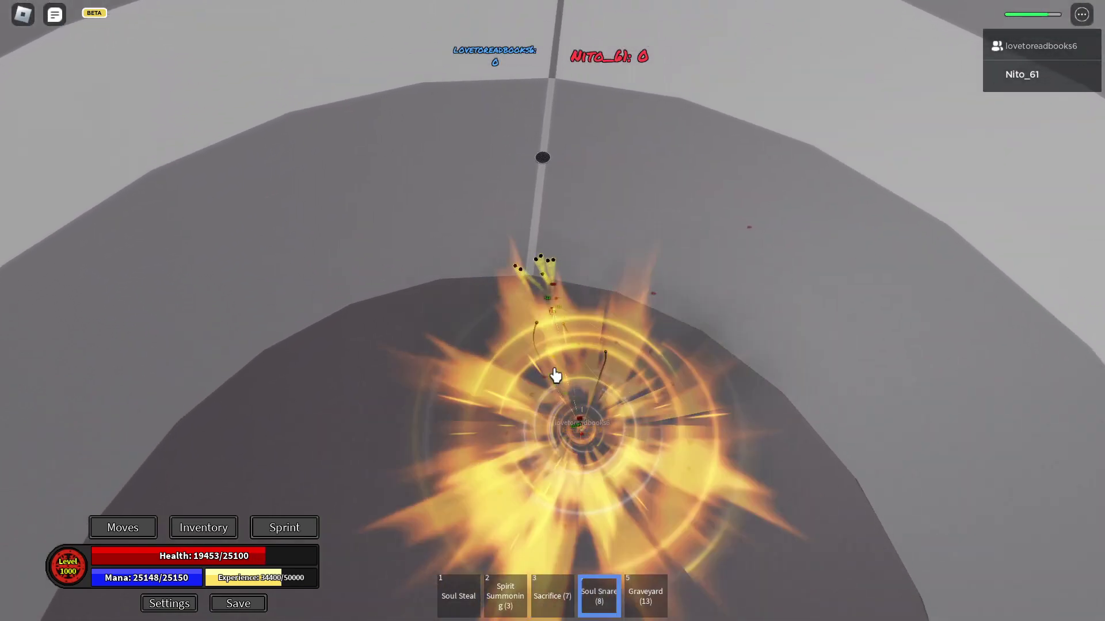
click(555, 375)
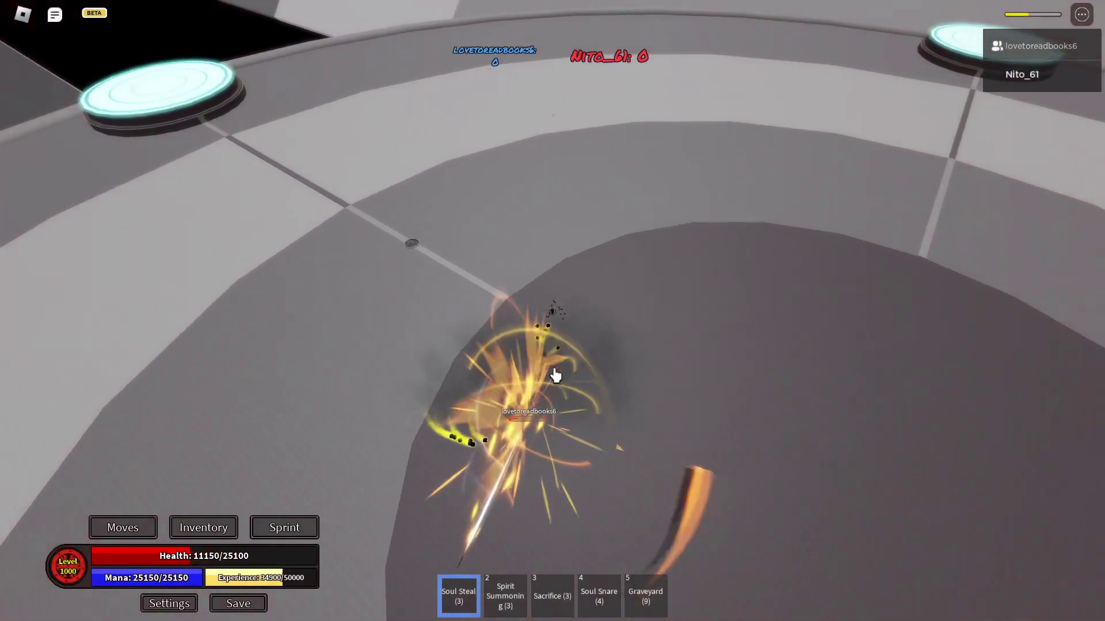
drag(555, 375, 582, 360)
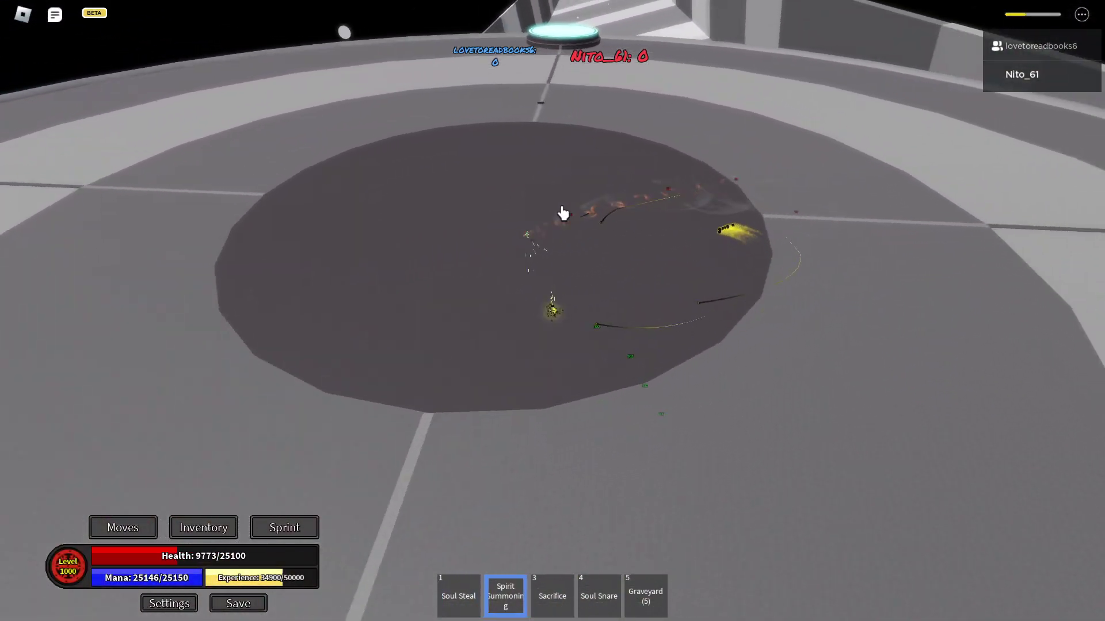
Step: Detonate Sacrifice, then cast Soul Steal and Spirit Summoning until the round ends 1–0
key(3)
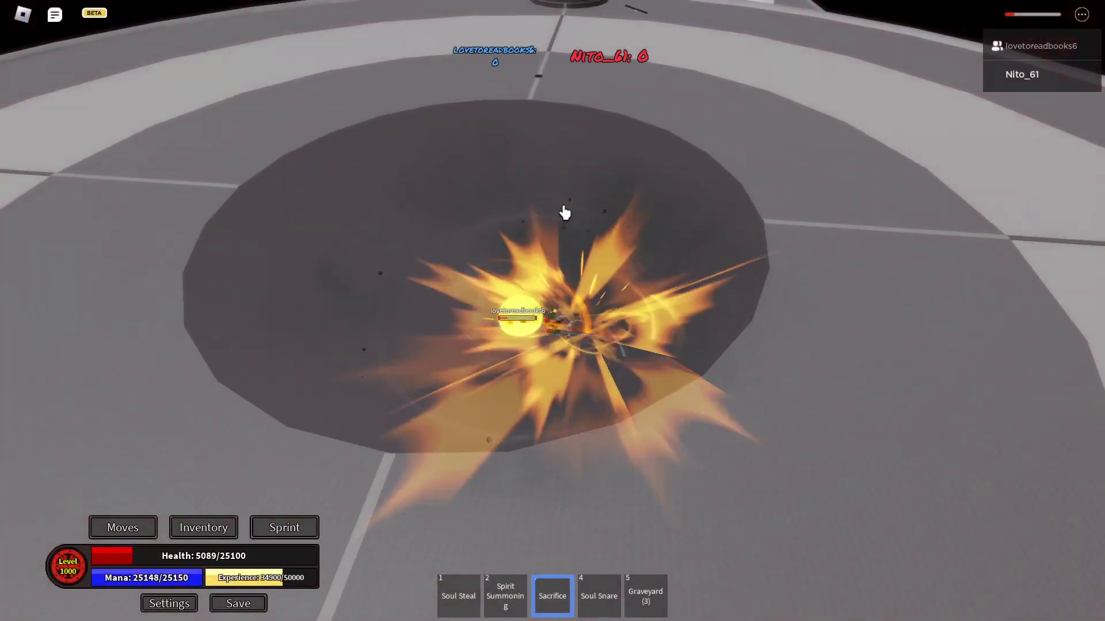
click(564, 212)
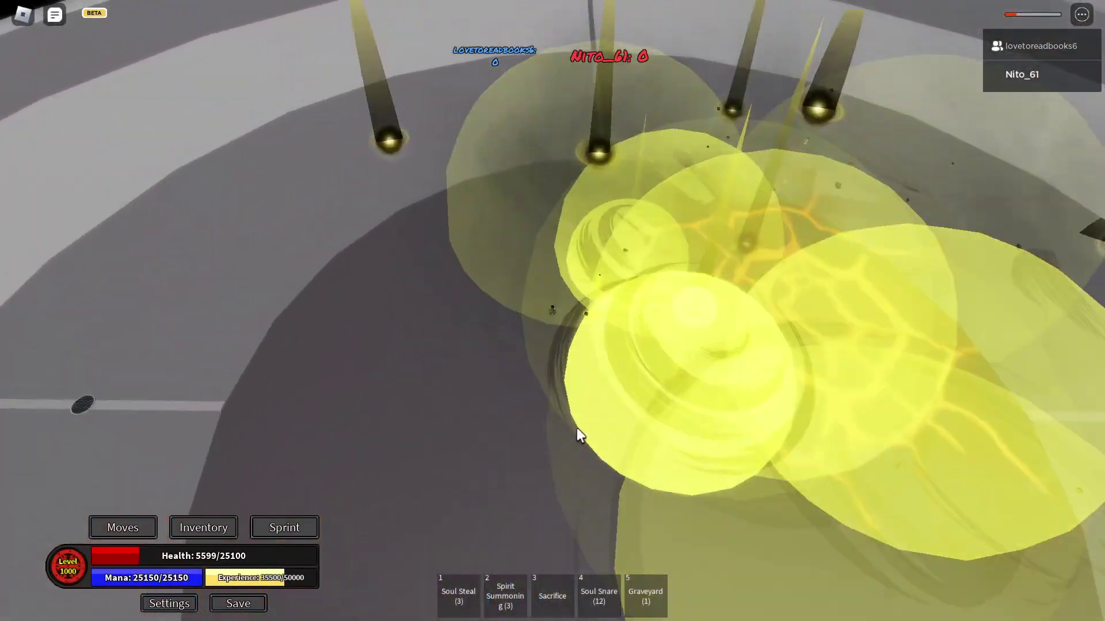
key(1)
drag(577, 427, 752, 254)
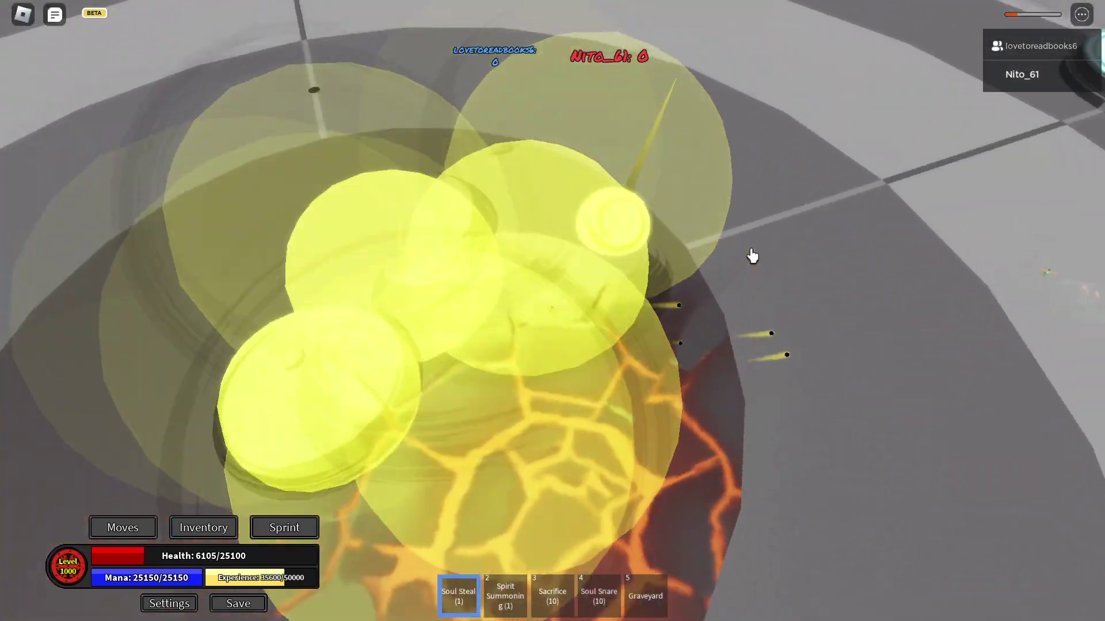
click(752, 255)
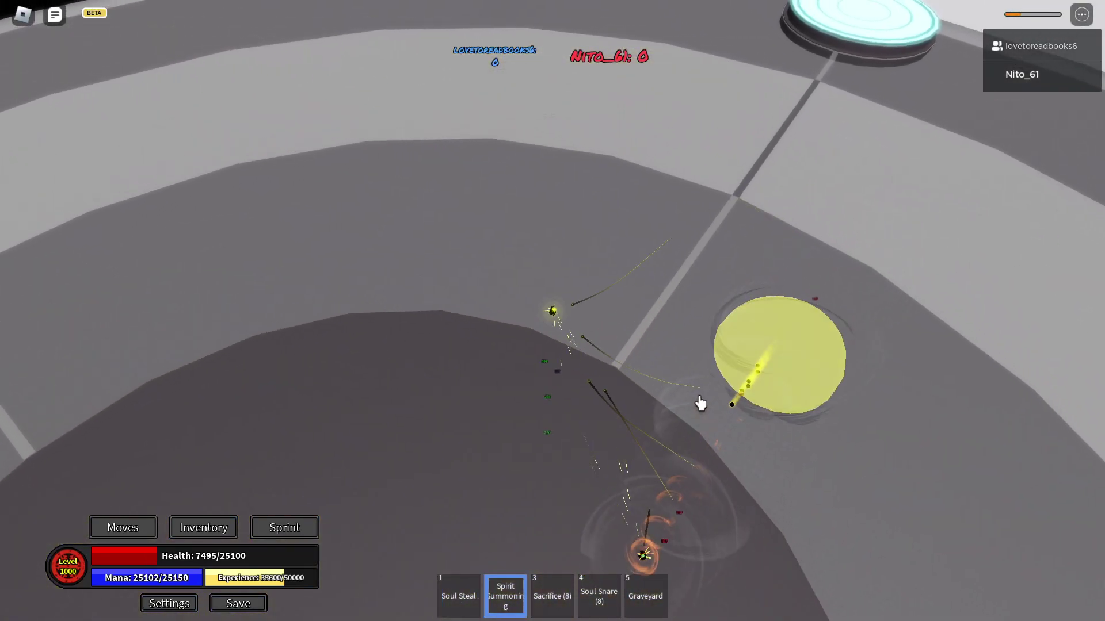
click(701, 403)
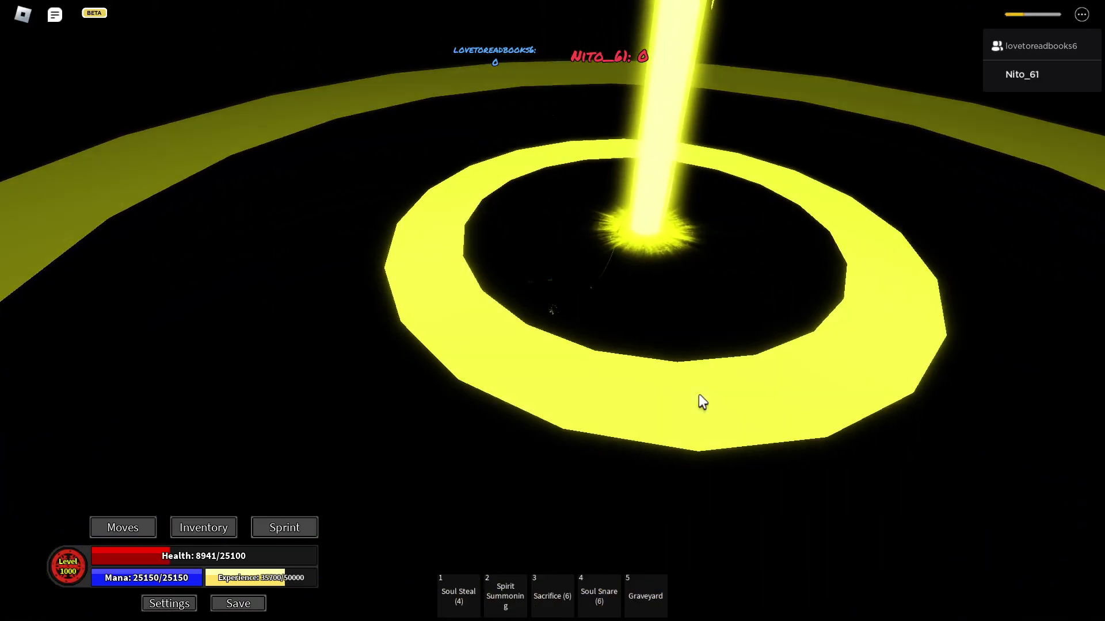
key(4)
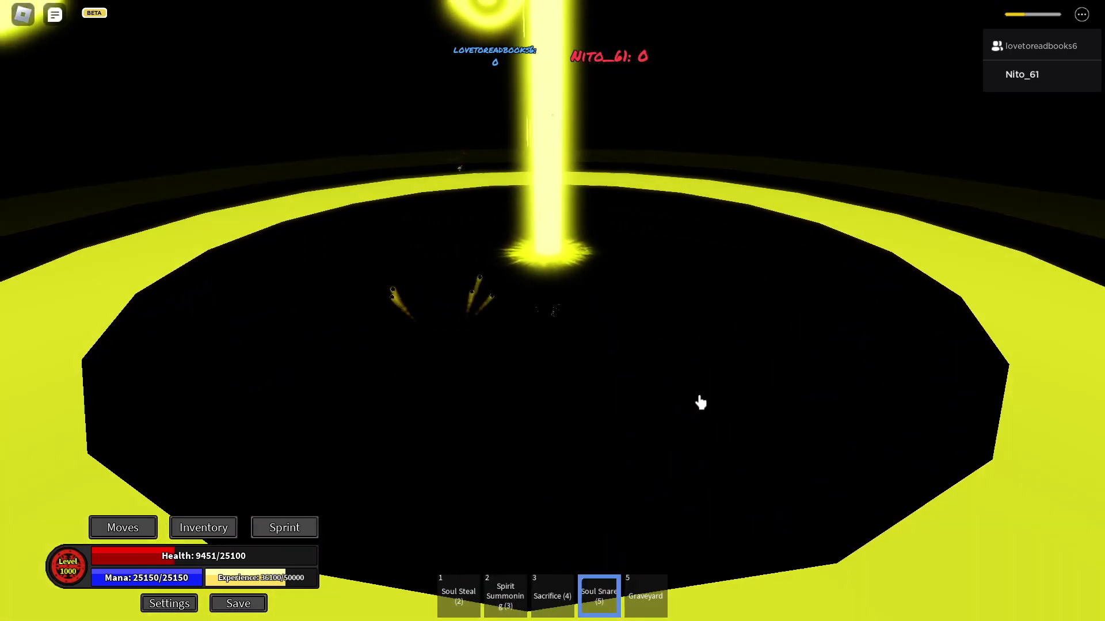
key(1)
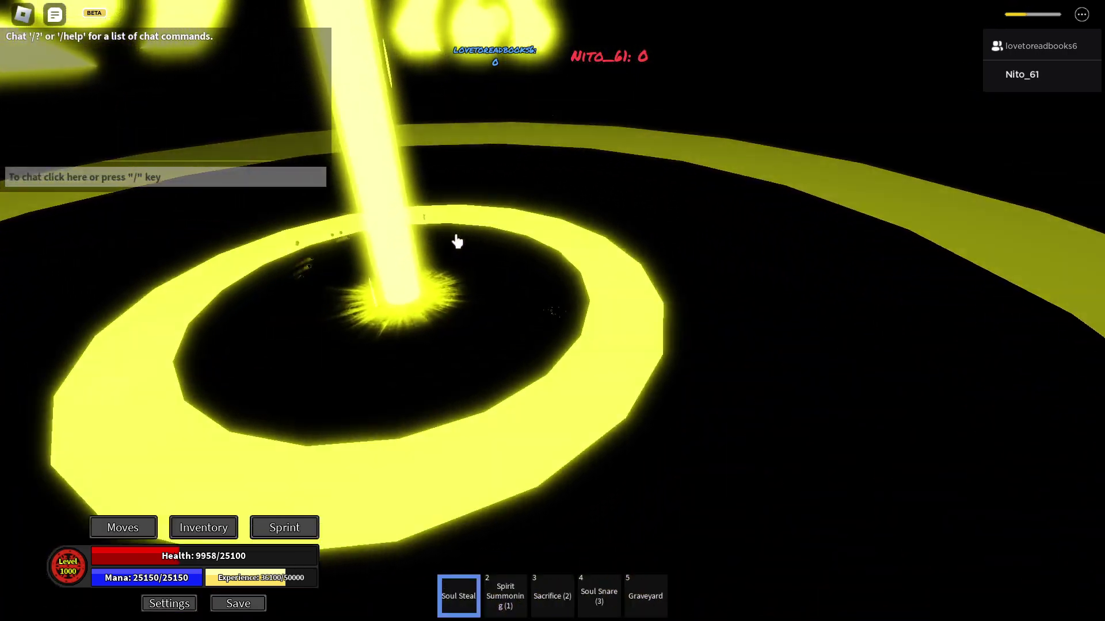
key(4)
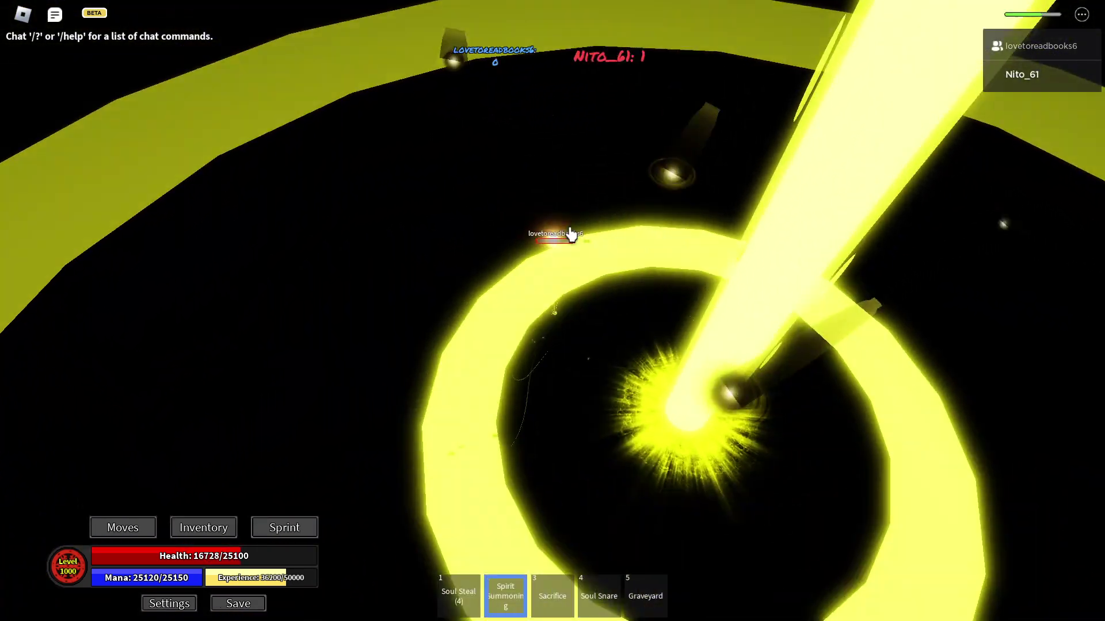
key(2)
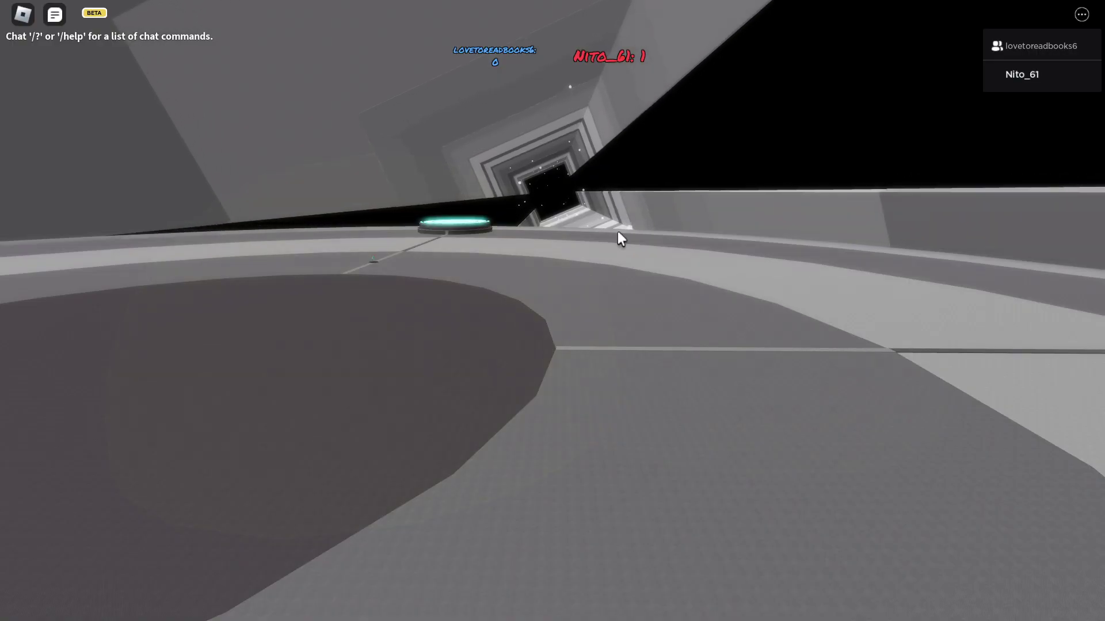
Step: Select Spirit Summoning (slots 4 then 2) as Round 2 starts at full health
key(4)
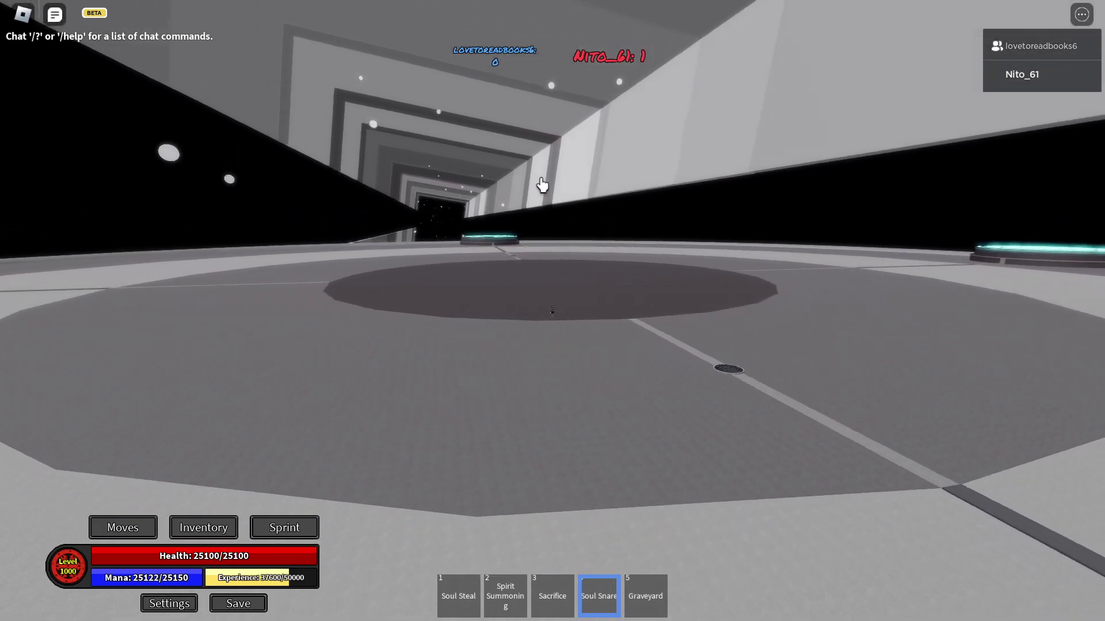
key(2)
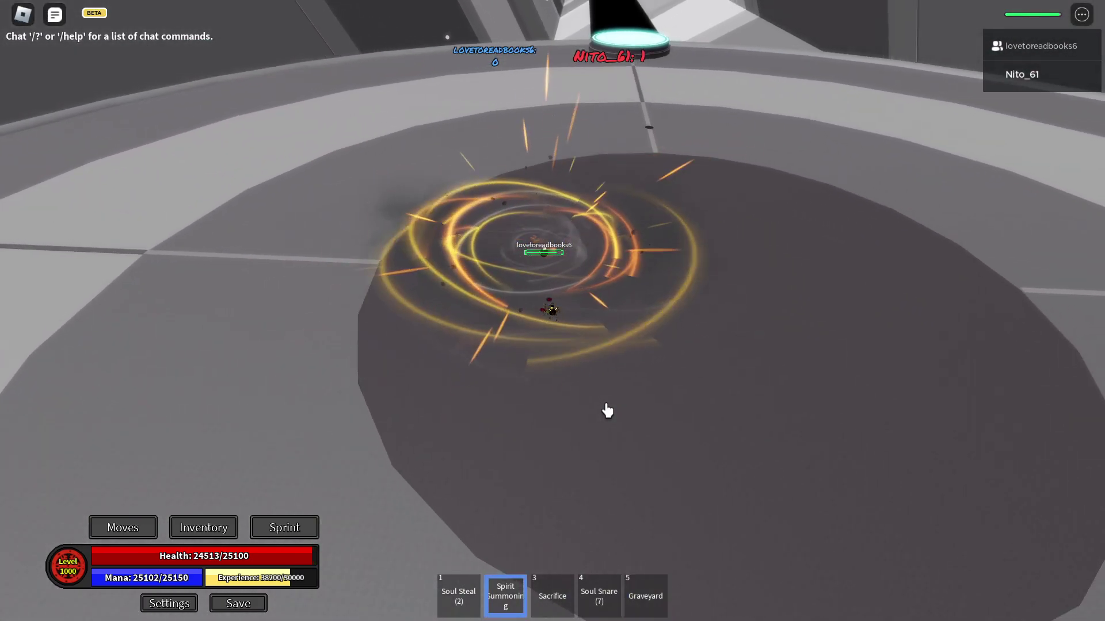
Step: Hit the opponent with Spirit Summoning, Sacrifice, then another Spirit Summoning cast
click(607, 412)
key(1)
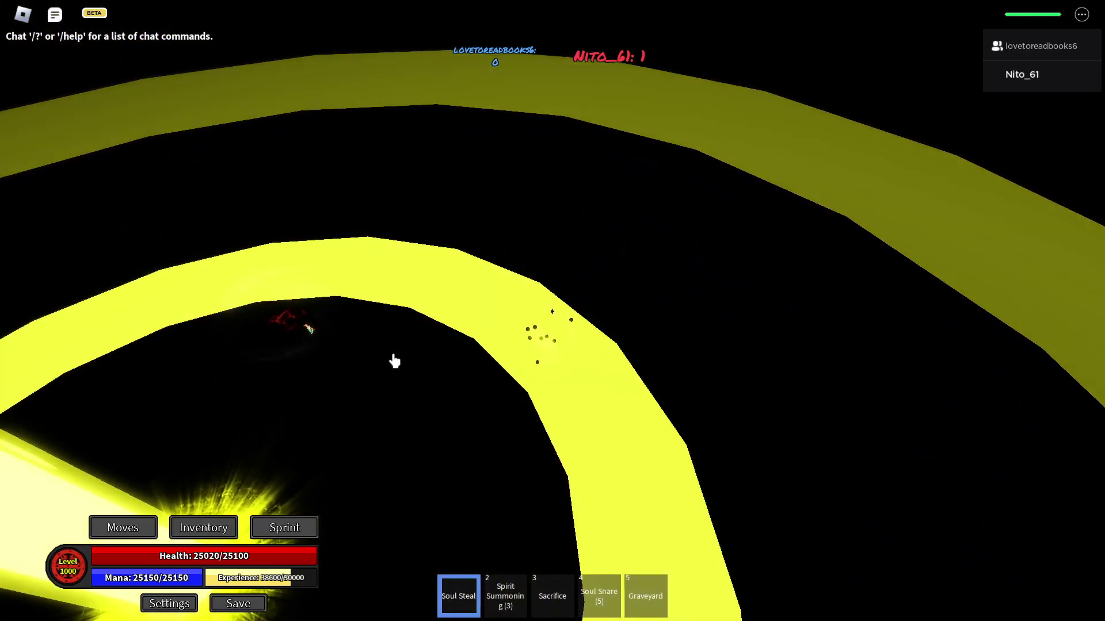
key(3)
click(526, 439)
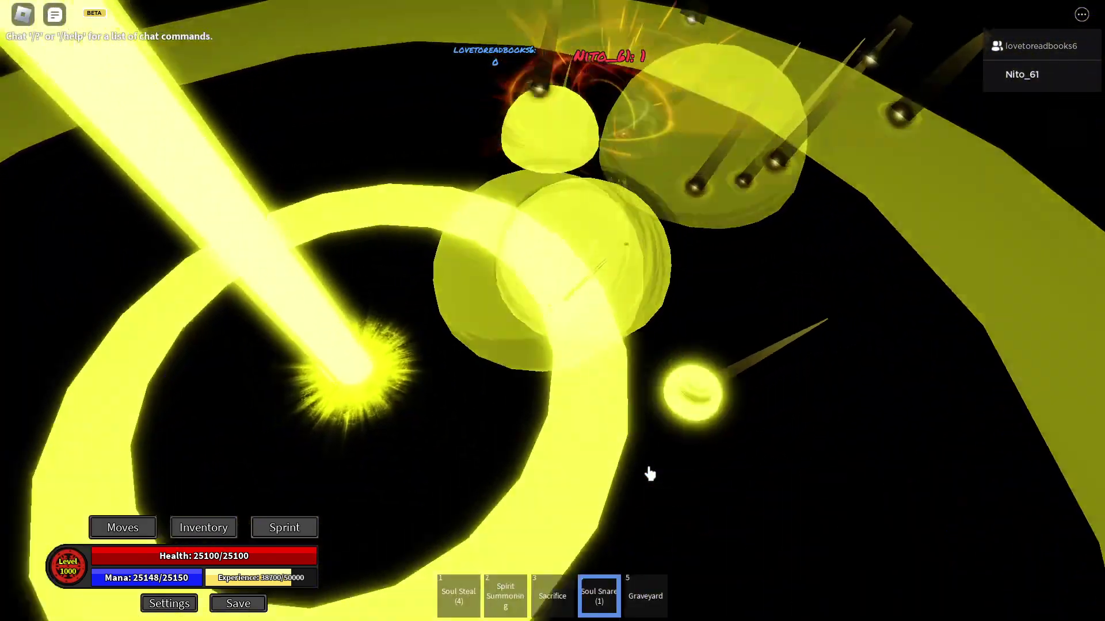
key(4)
click(658, 103)
key(2)
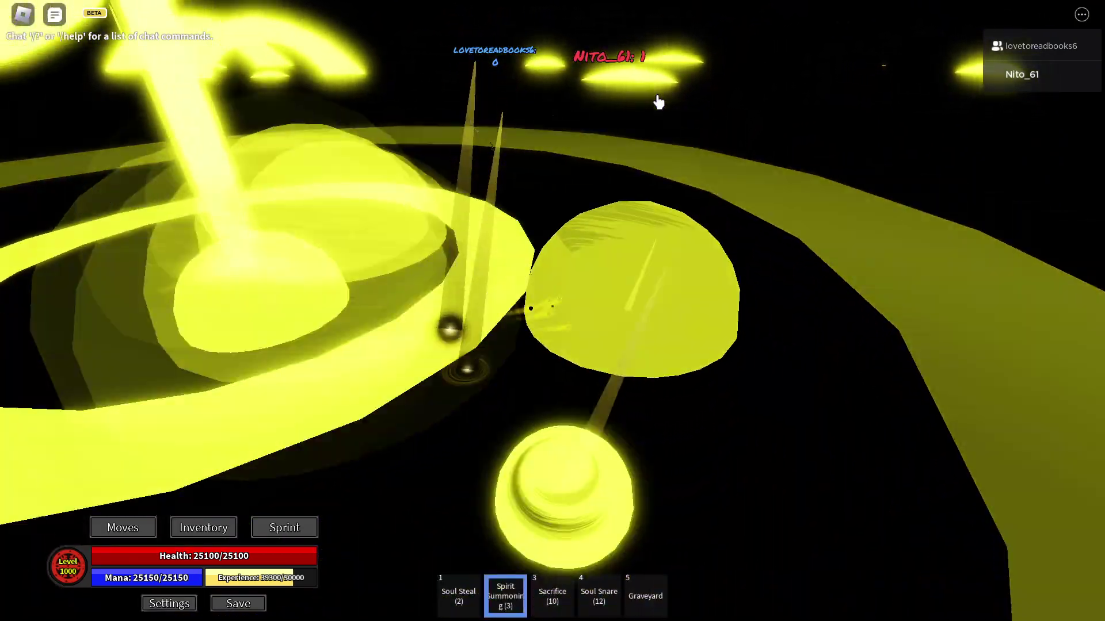
click(658, 103)
Step: Fire repeated Soul Steal attacks and a Soul Snare at the opponent
key(1)
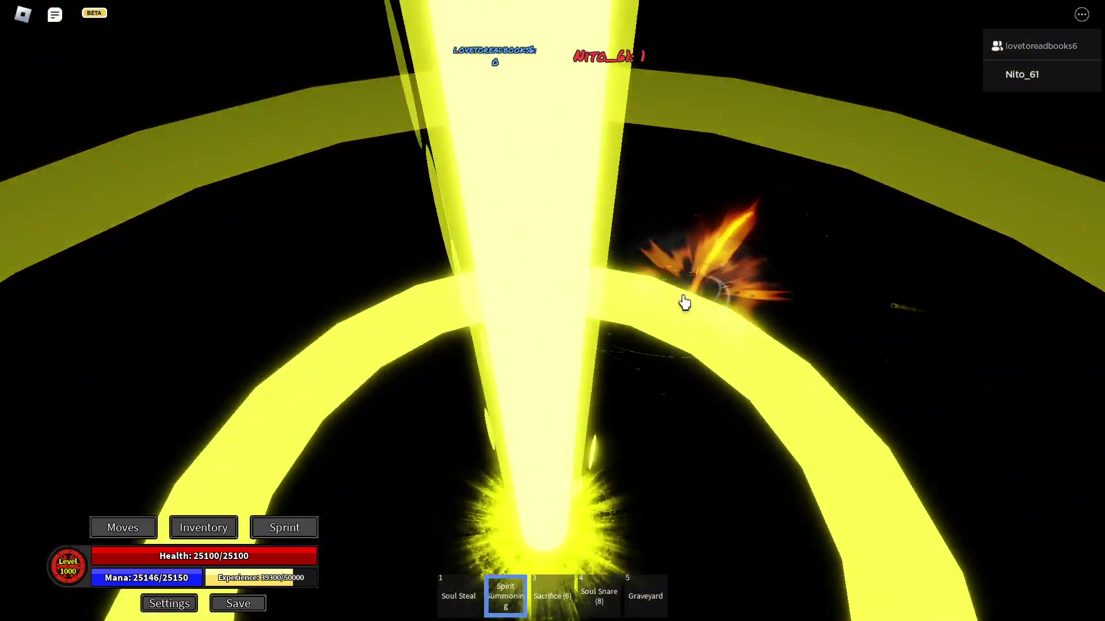
click(684, 302)
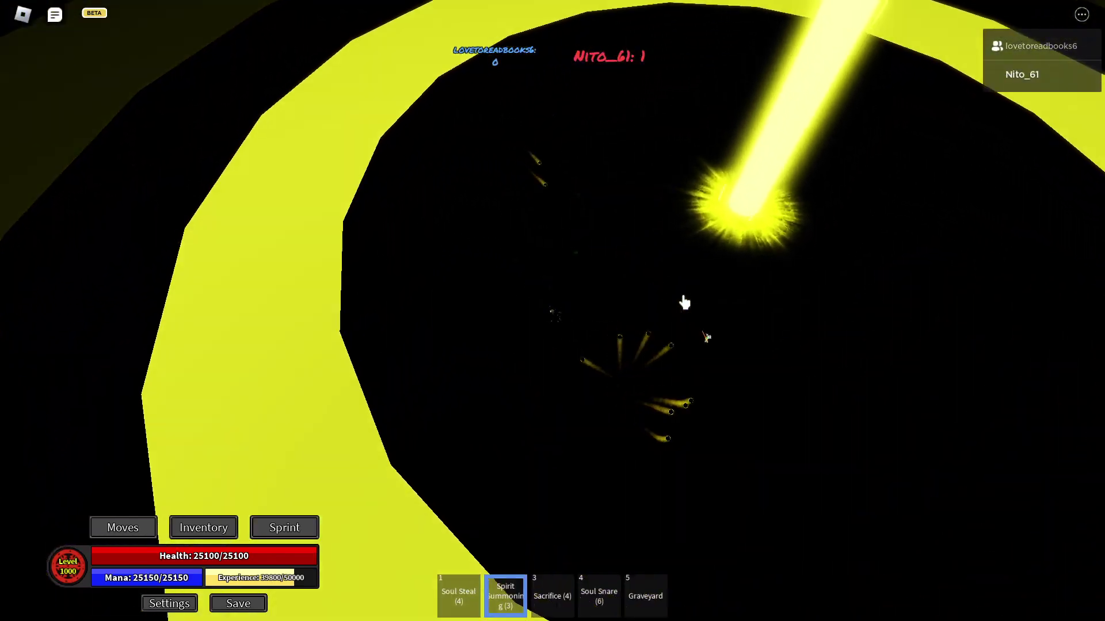
key(1)
click(683, 302)
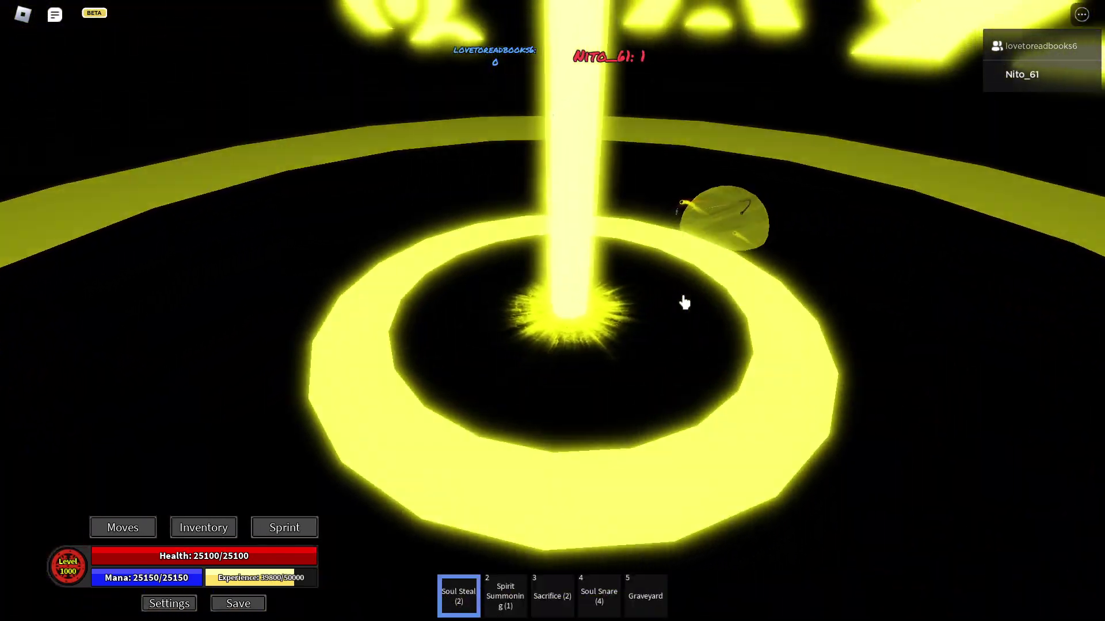
click(684, 302)
click(630, 142)
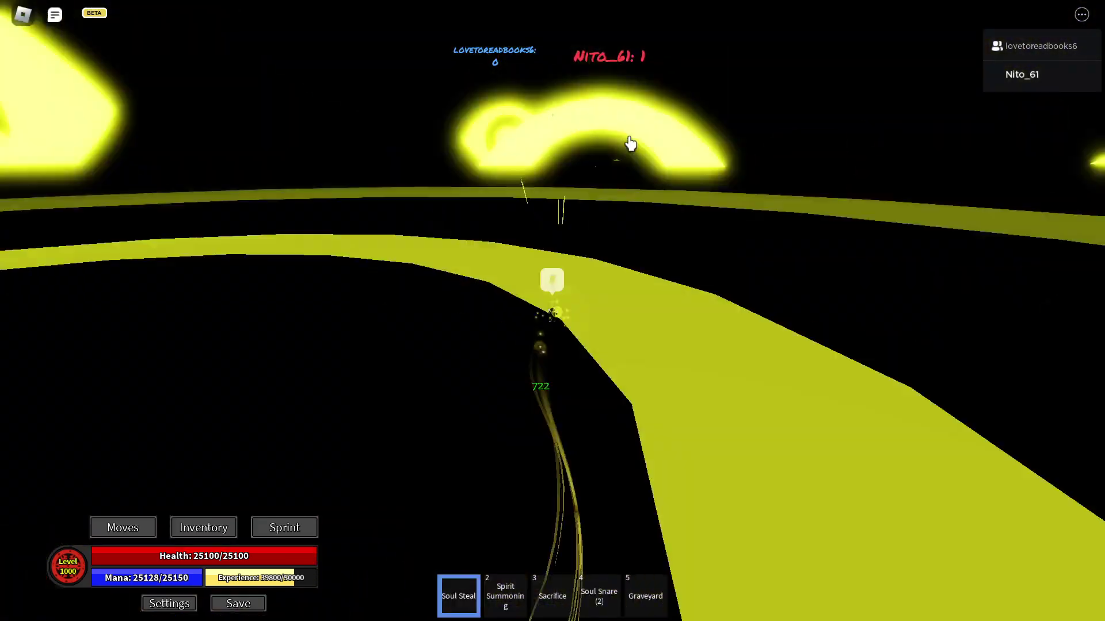
Step: Unleash Sacrifice, Graveyard and yellow spirit orbs on the same target
key(2)
click(630, 142)
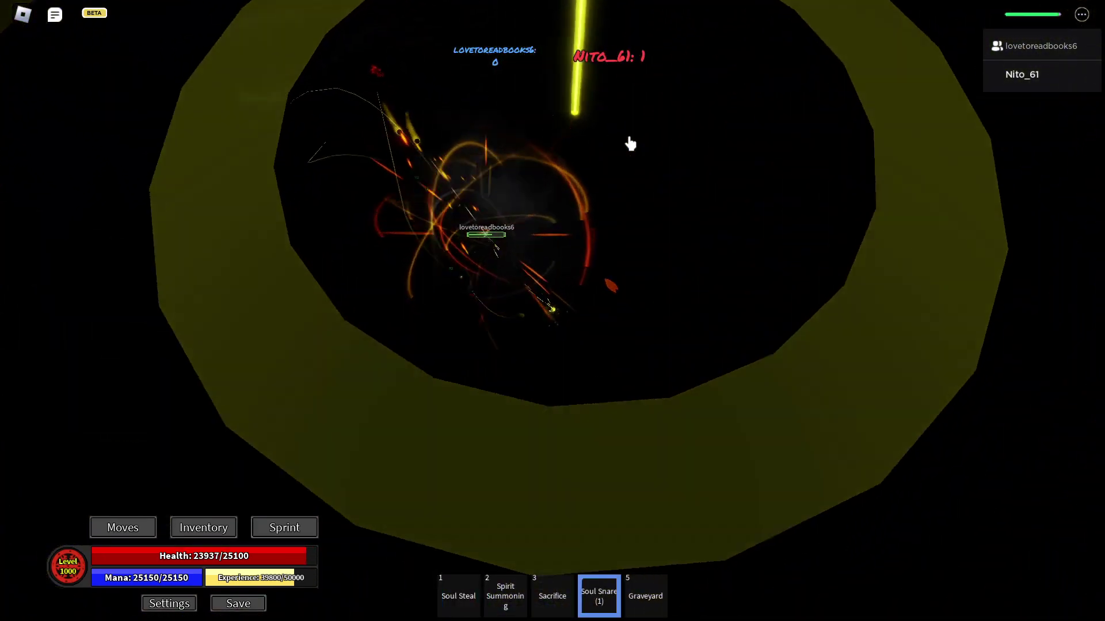
key(3)
click(630, 143)
key(3)
click(630, 143)
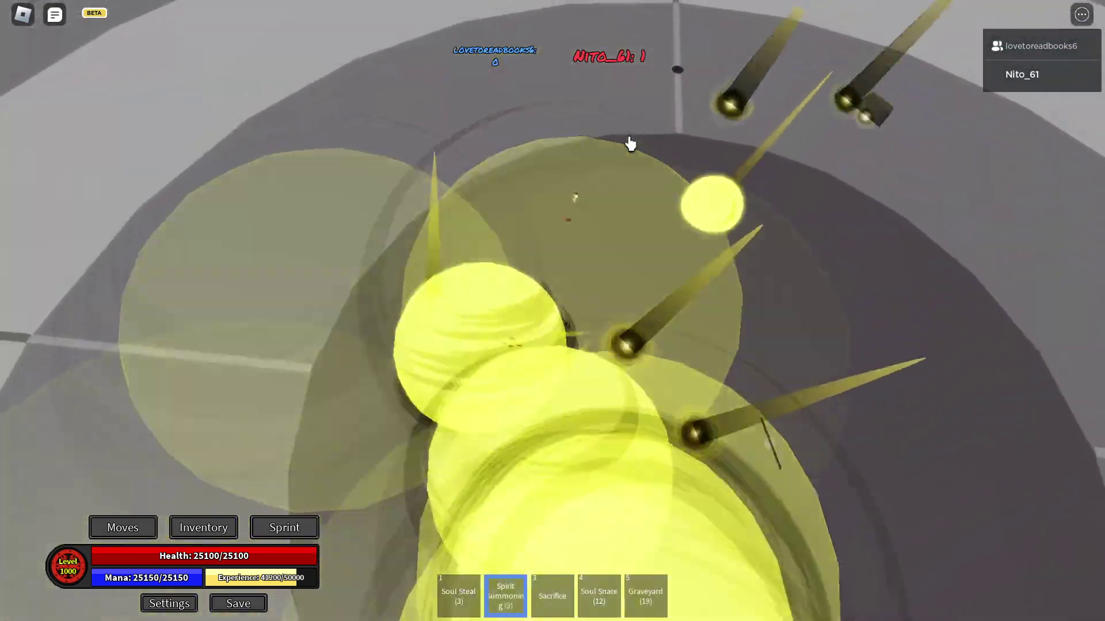
key(1)
click(630, 142)
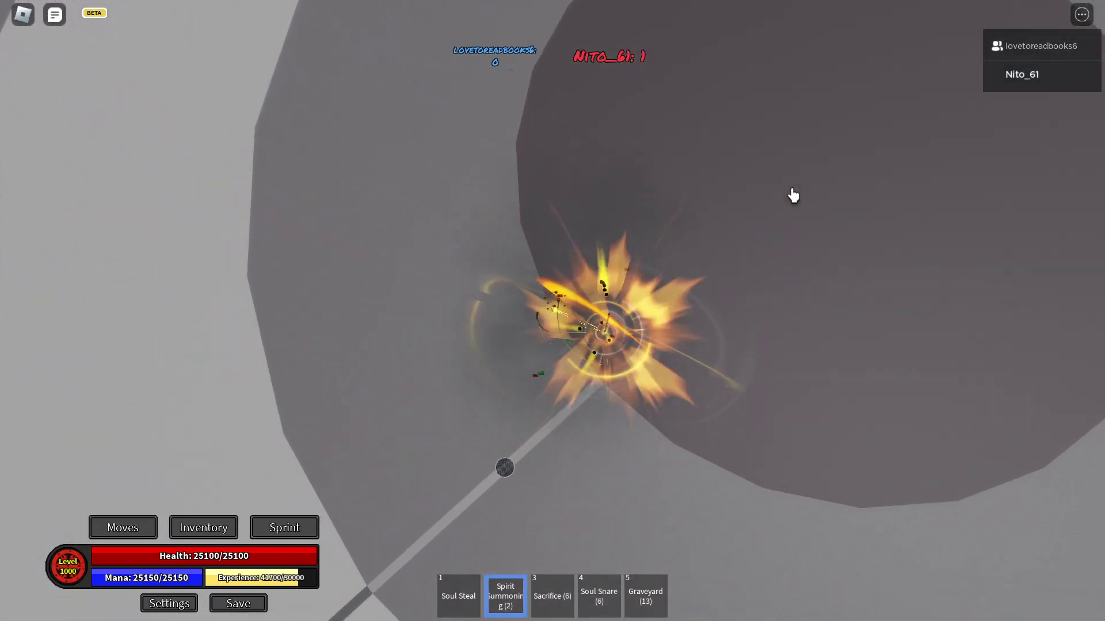
Step: Close the round with a ring attack, Sacrifice, explosion spheres and Graveyard
key(2)
click(794, 195)
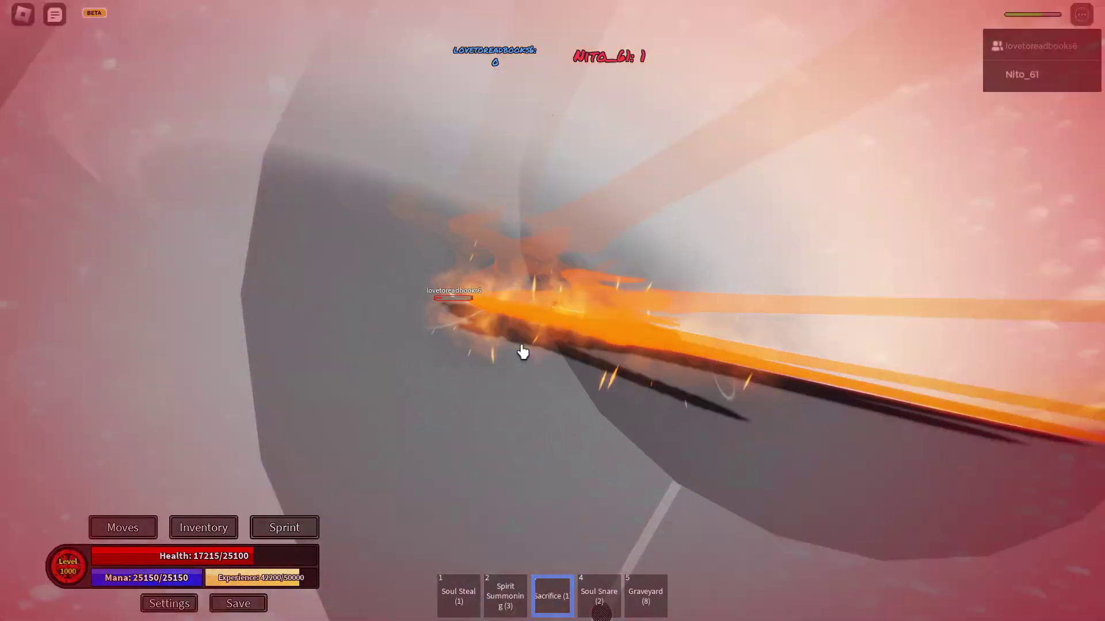
key(3)
click(522, 353)
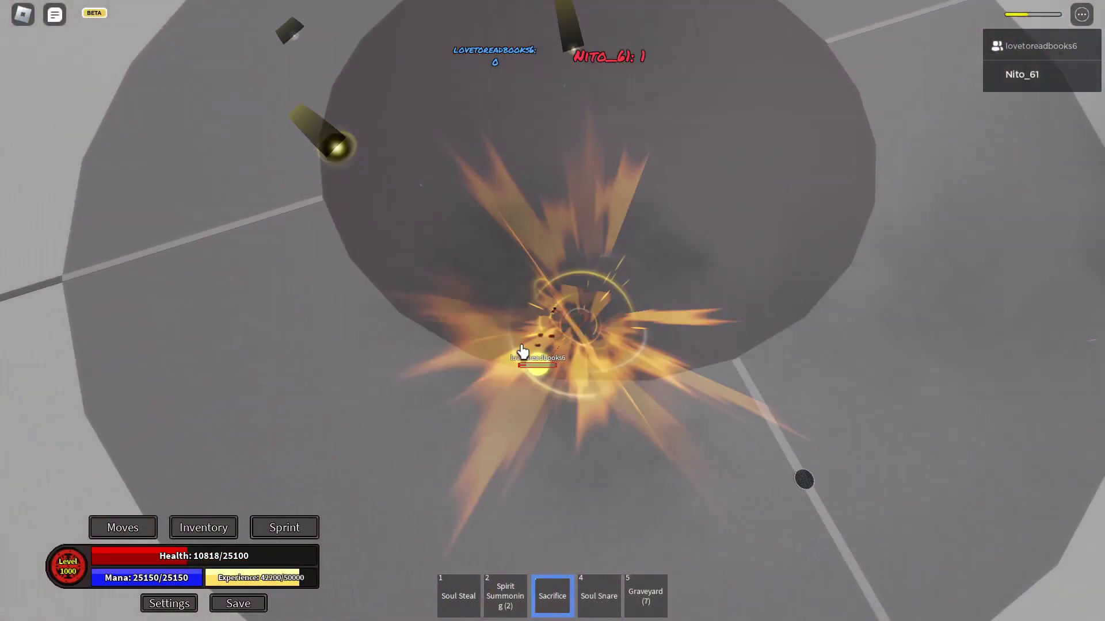
key(1)
click(488, 431)
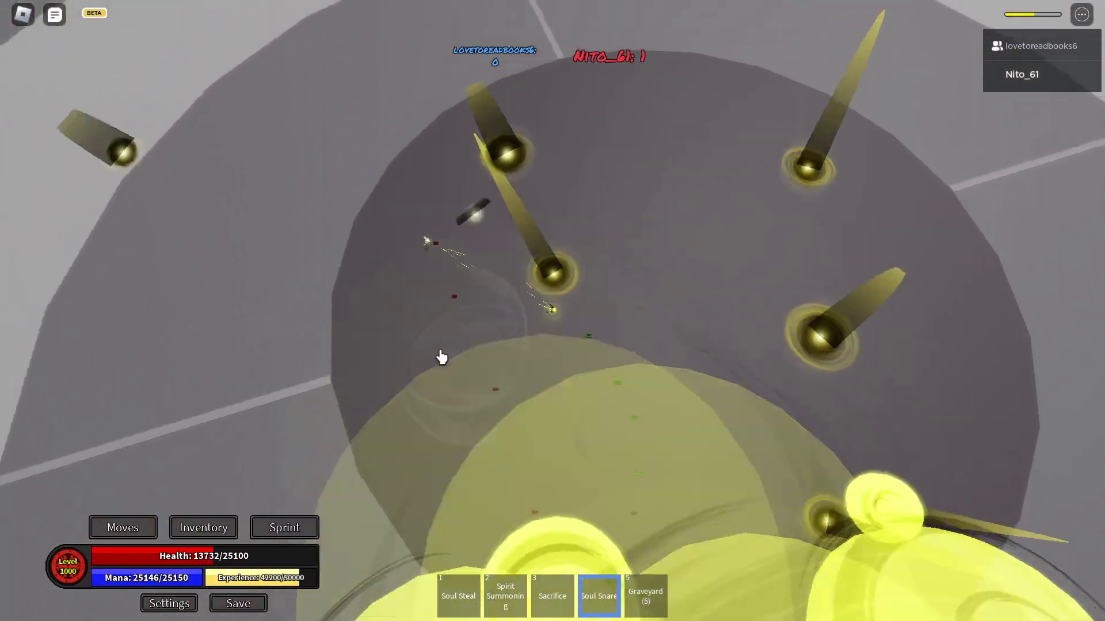
key(5)
click(440, 357)
click(611, 303)
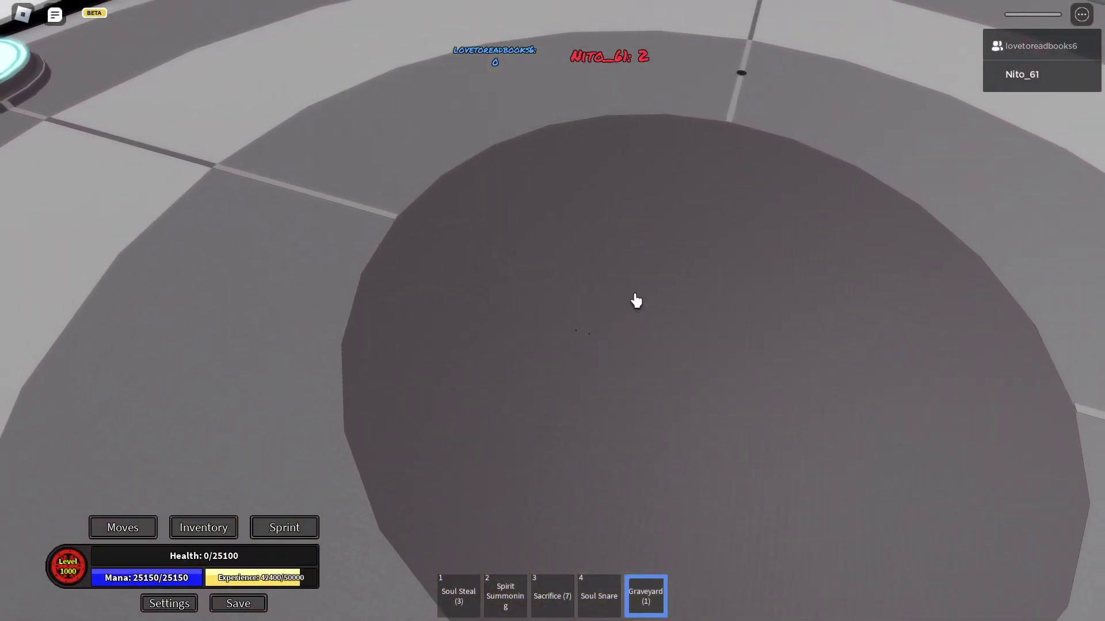
Step: Cast Soul Snare at the opponent as Round 3 begins
key(2)
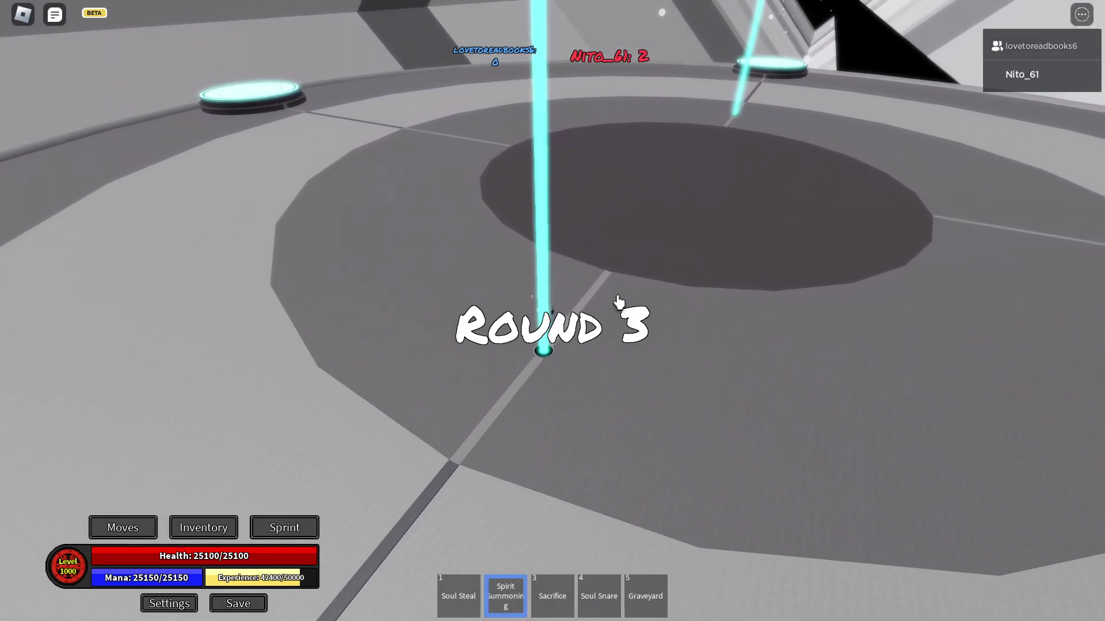
key(4)
click(648, 263)
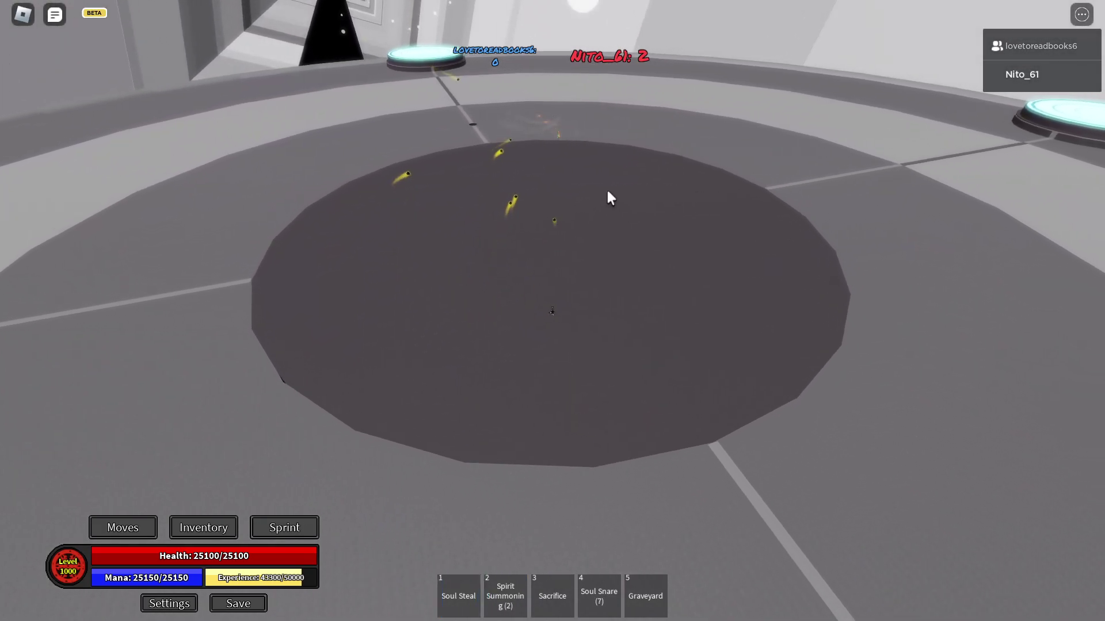
Step: Cast Graveyard and Soul Snare domes, then keep using Spirit Summoning through the final round
key(5)
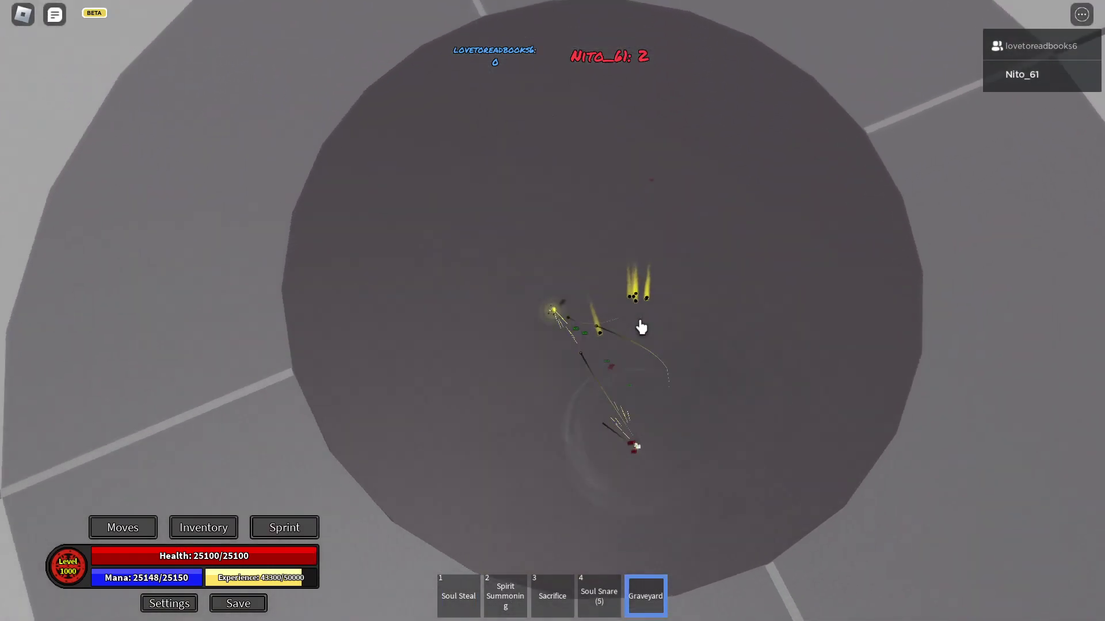
click(645, 294)
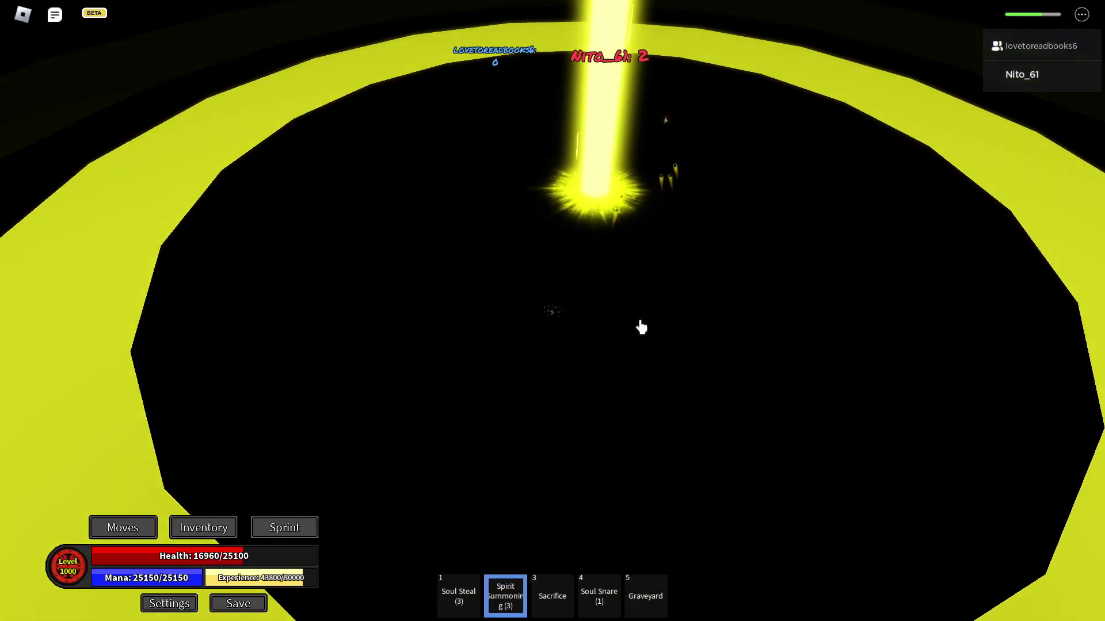
key(3)
key(4)
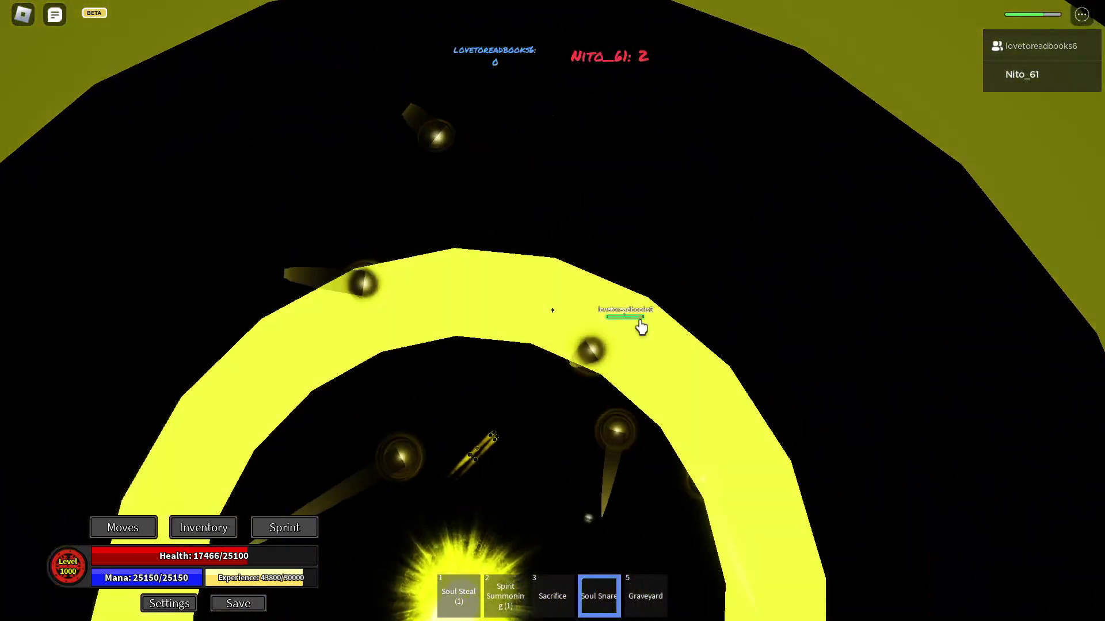
click(640, 327)
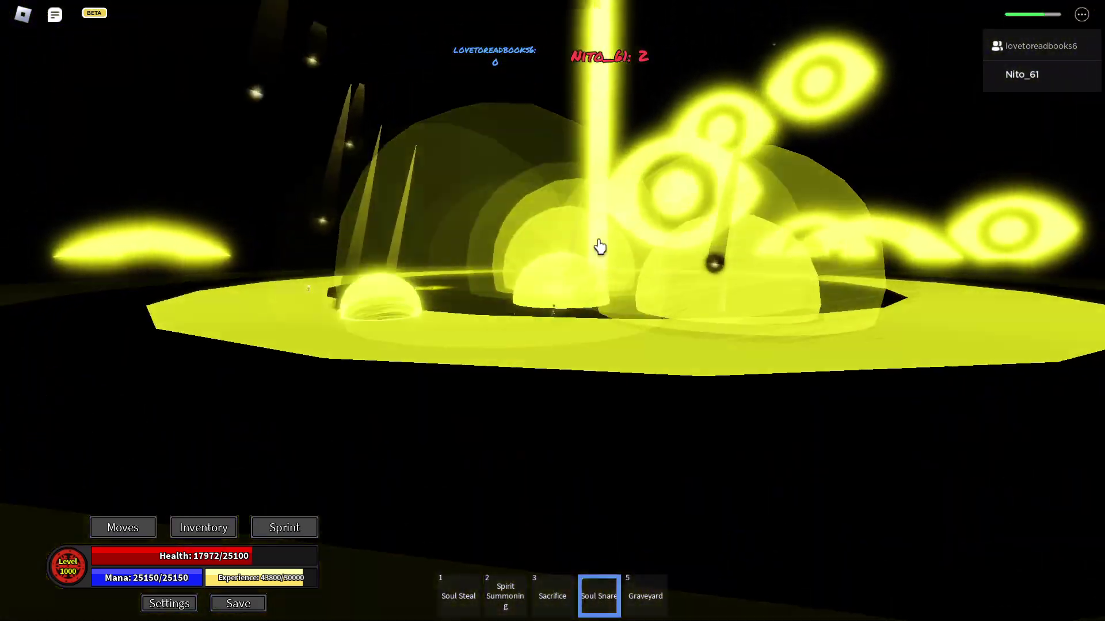
key(2)
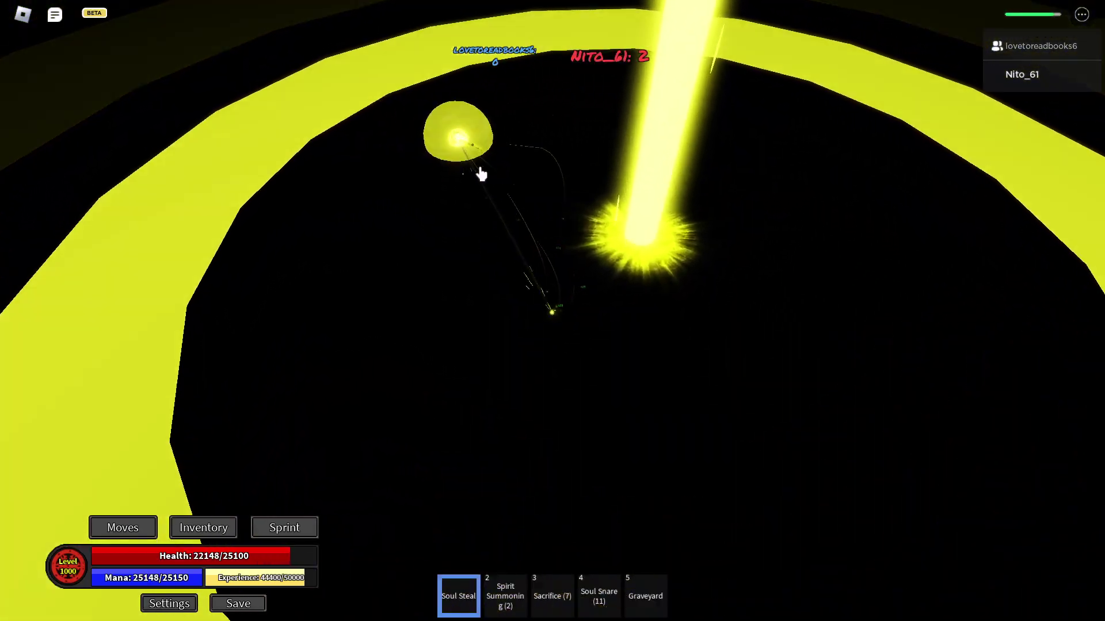
key(2)
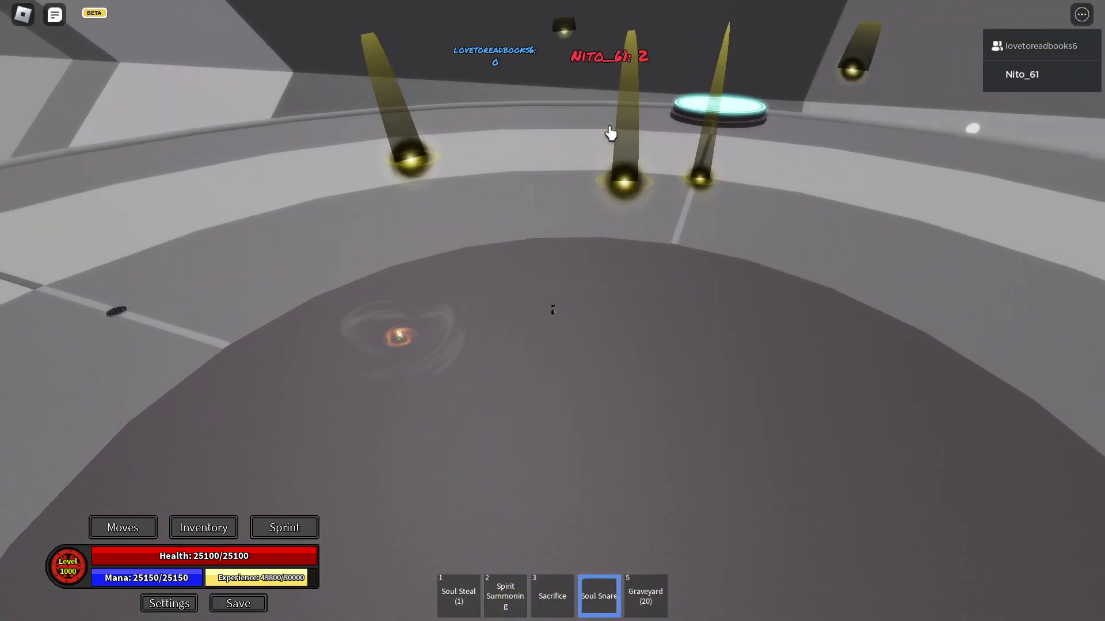
key(2)
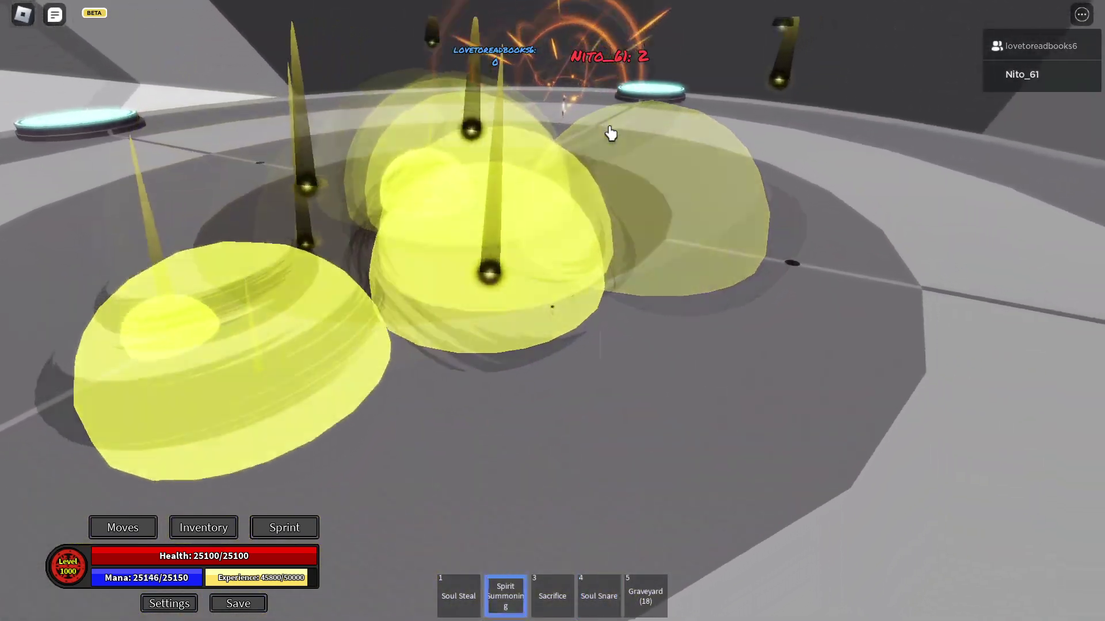
Step: Select Soul Steal (slot 1) while waiting to leave the arena after the duel
key(1)
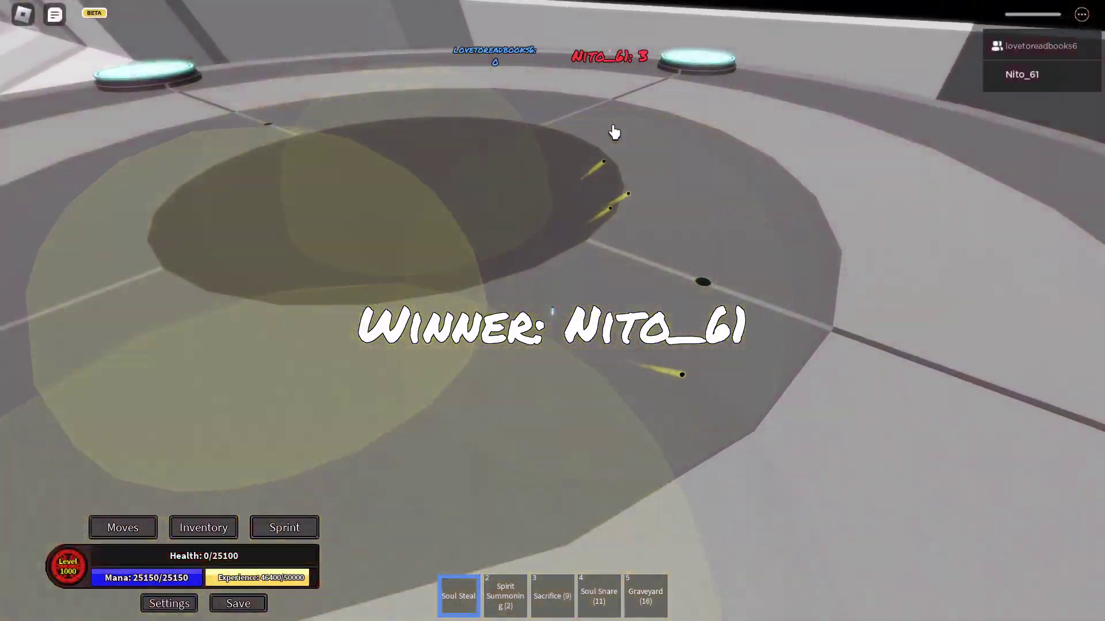